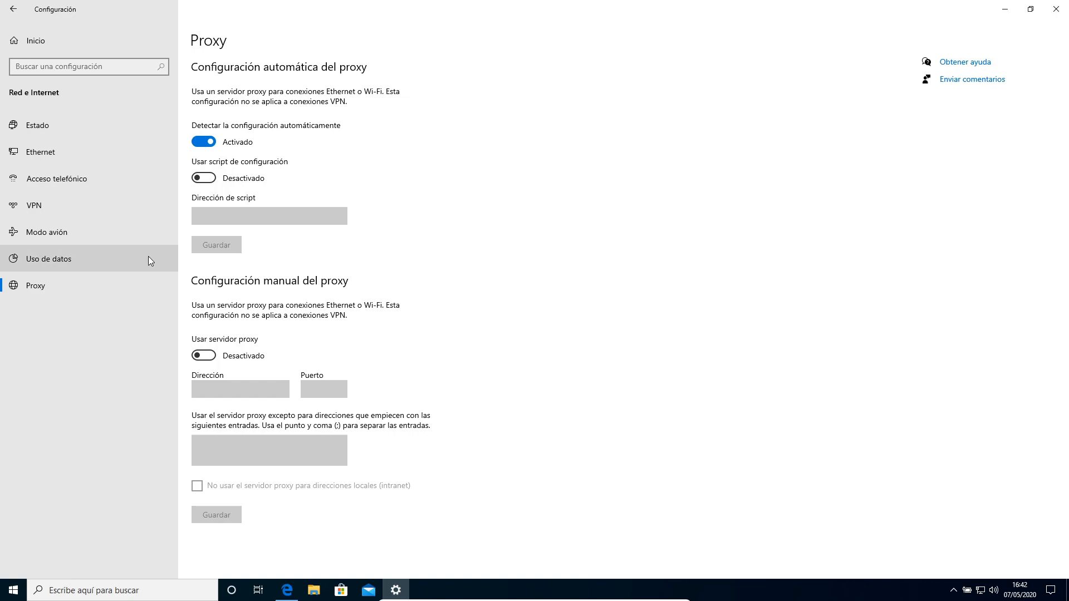
Check the VPN, Proxy and Ethernet settings pages, and open the network adapter options from the network status page
{"action": "left_click", "coordinate": [61, 206]}
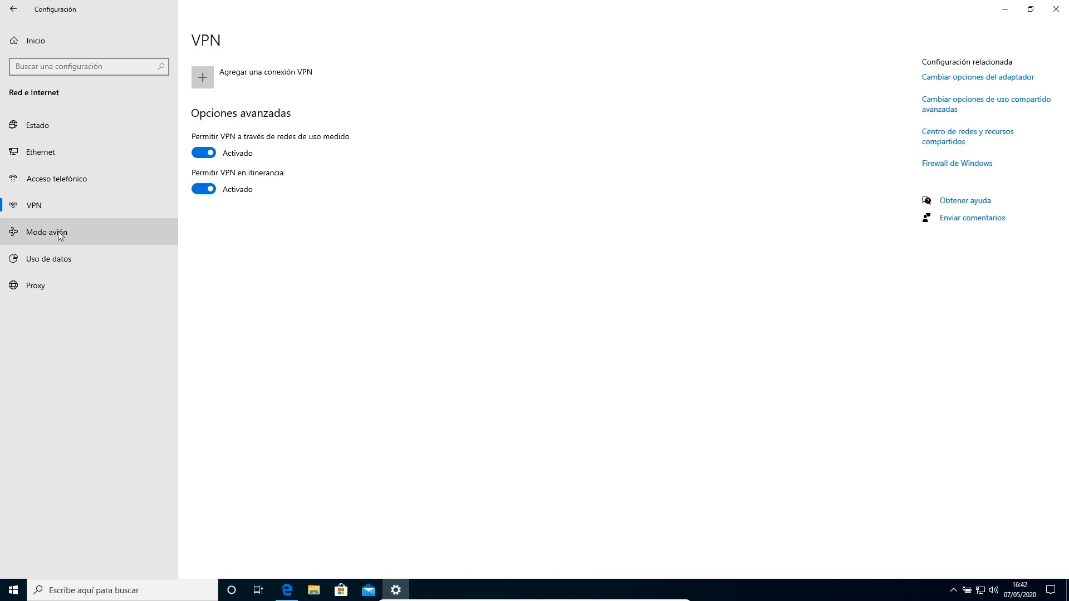
{"action": "left_click", "coordinate": [45, 285]}
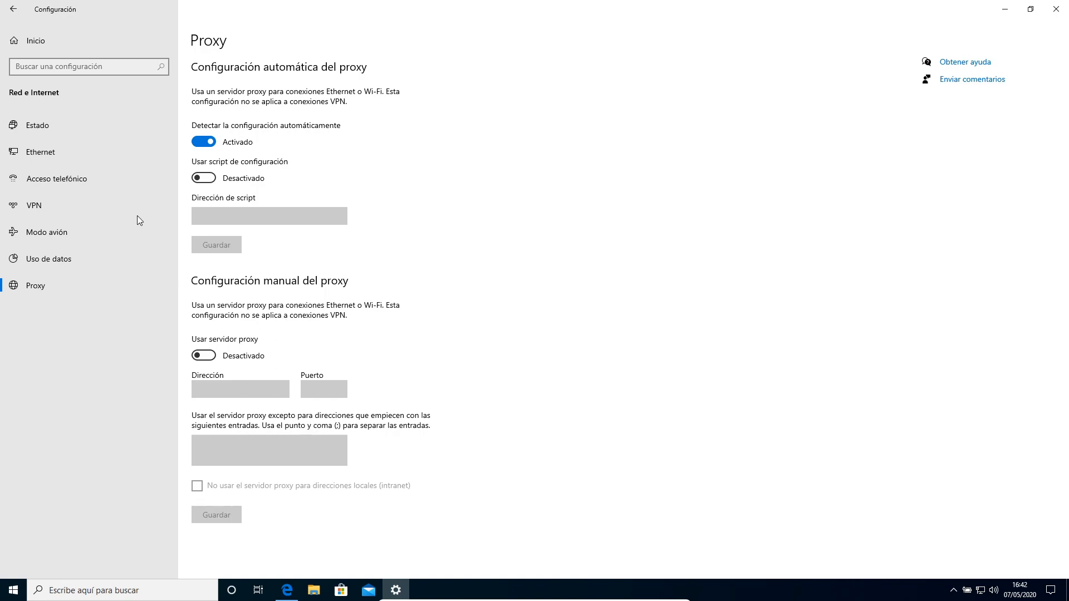
{"action": "left_click", "coordinate": [54, 151]}
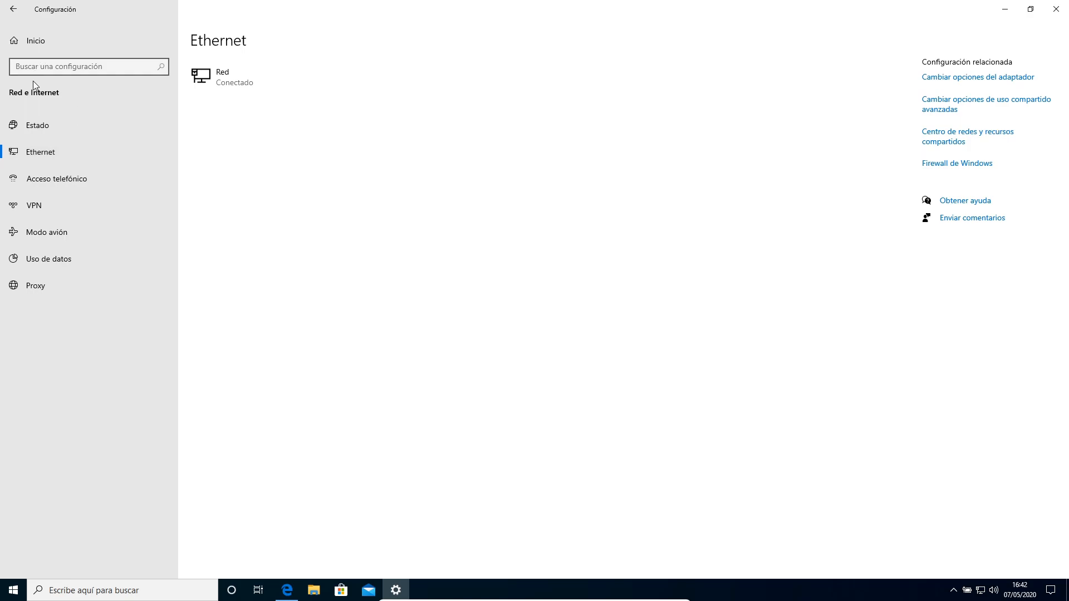
{"action": "left_click", "coordinate": [42, 124]}
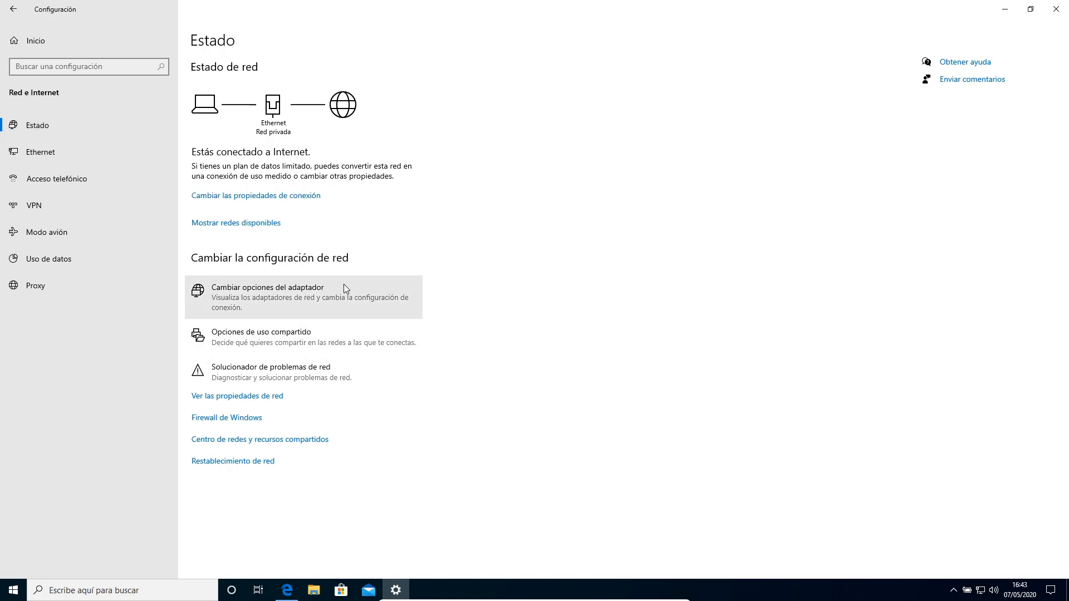
{"action": "left_click", "coordinate": [258, 299]}
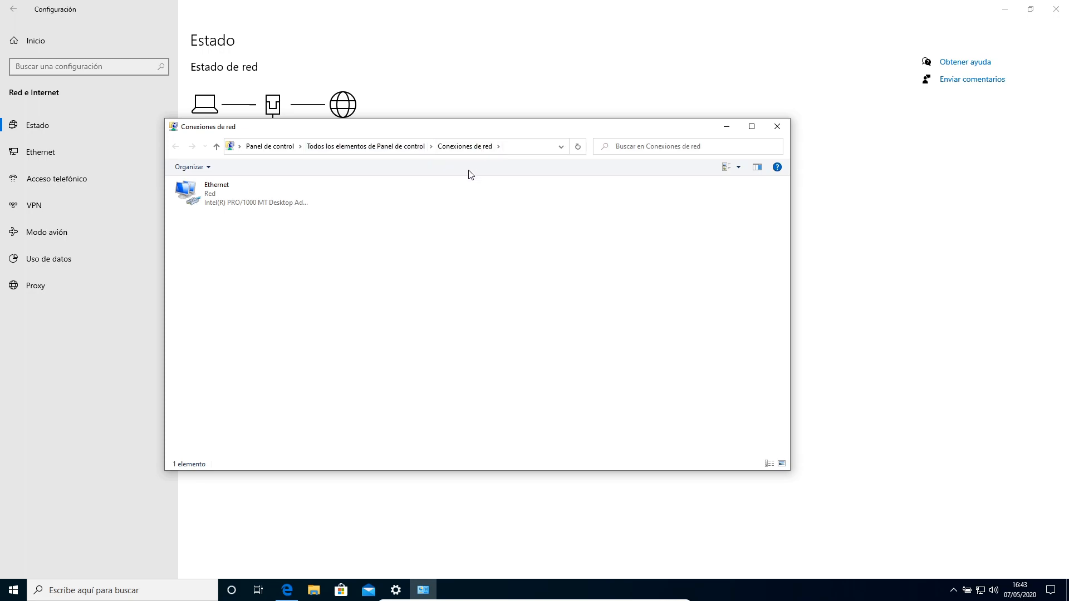
Find the network connections through a system search for "conexiones de red", open them in a second window and close it
{"action": "left_click", "coordinate": [18, 593]}
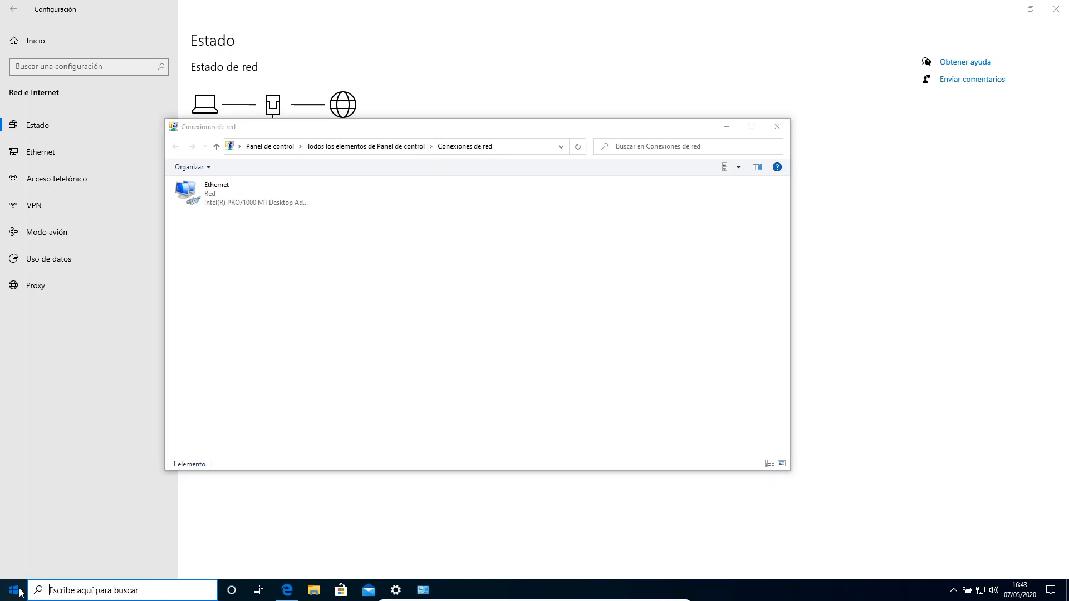
{"action": "type", "text": "co"}
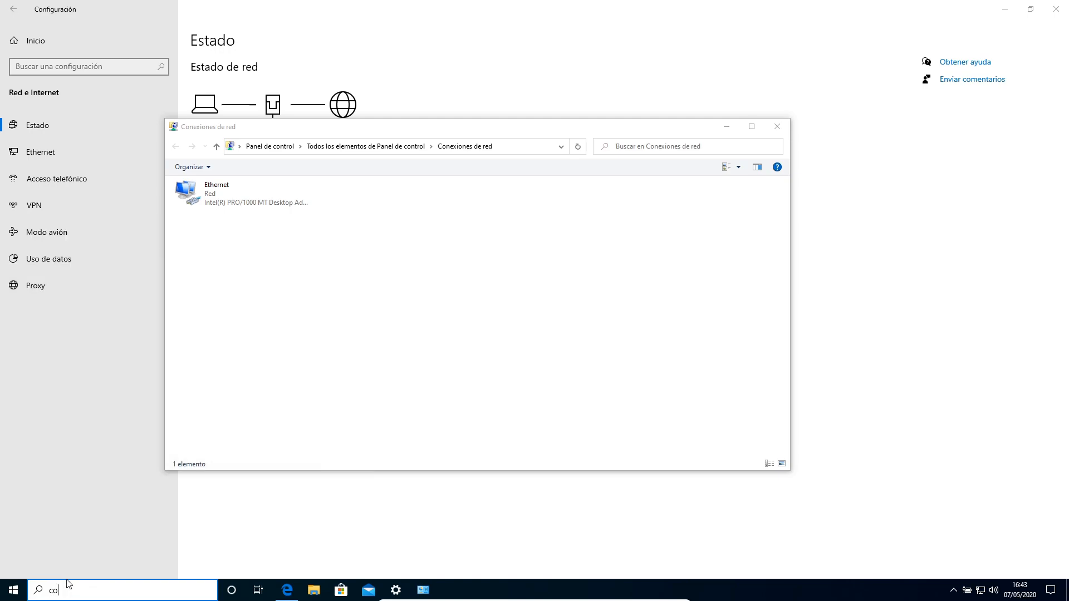
{"action": "type", "text": "nexiones"}
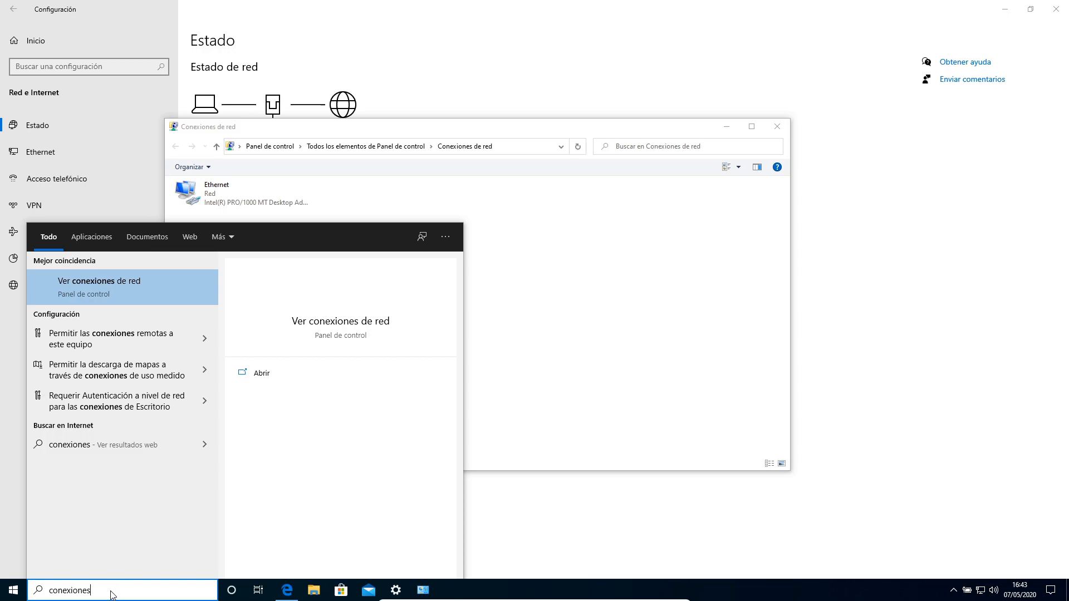
{"action": "type", "text": "de red"}
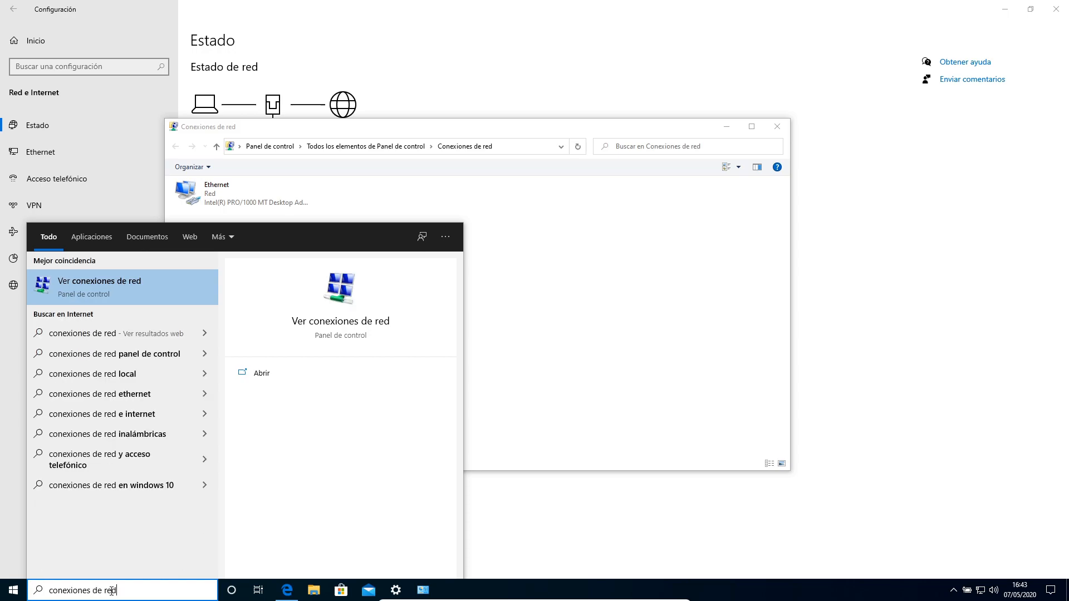
{"action": "left_click", "coordinate": [103, 283]}
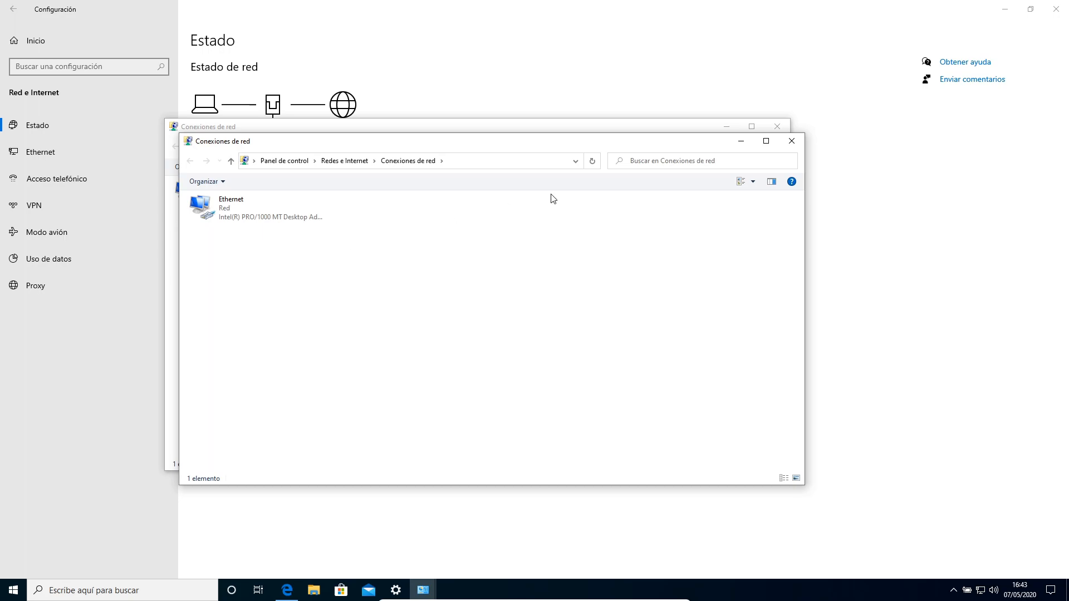
{"action": "left_click", "coordinate": [793, 144]}
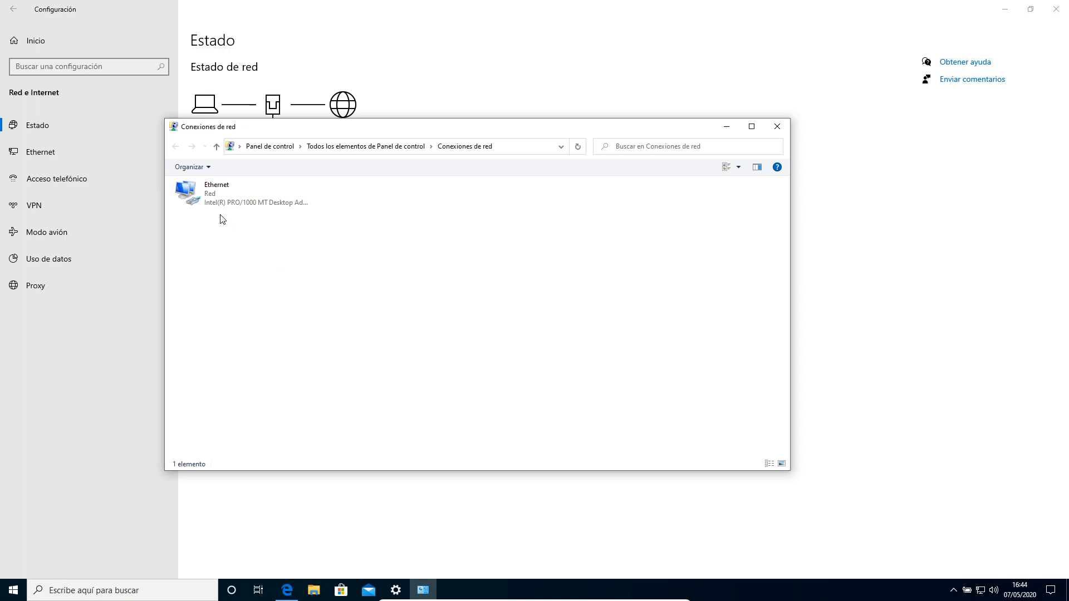
Open the Protocolo de Internet versión 4 (TCP/IPv4) properties of the Ethernet adapter
{"action": "right_click", "coordinate": [211, 199]}
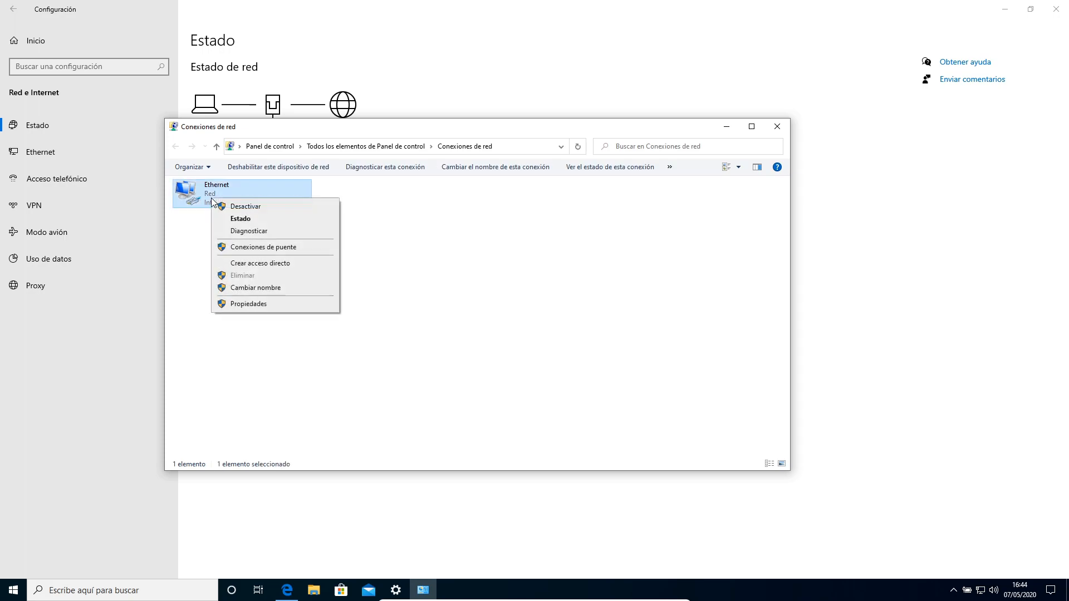
{"action": "left_click", "coordinate": [241, 304]}
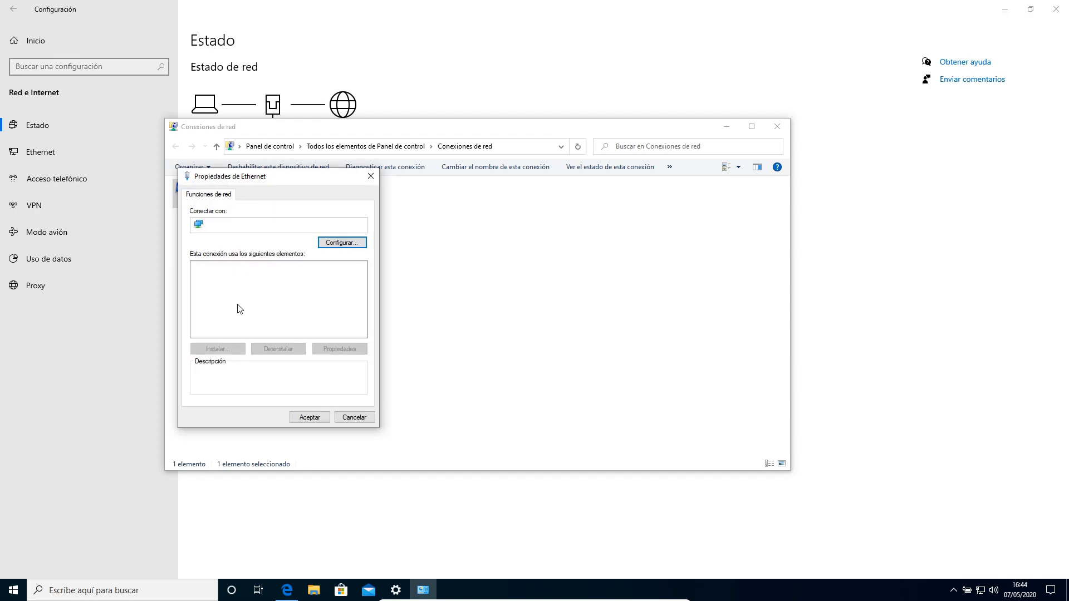
{"action": "left_click_drag", "start_coordinate": [267, 182], "coordinate": [537, 141]}
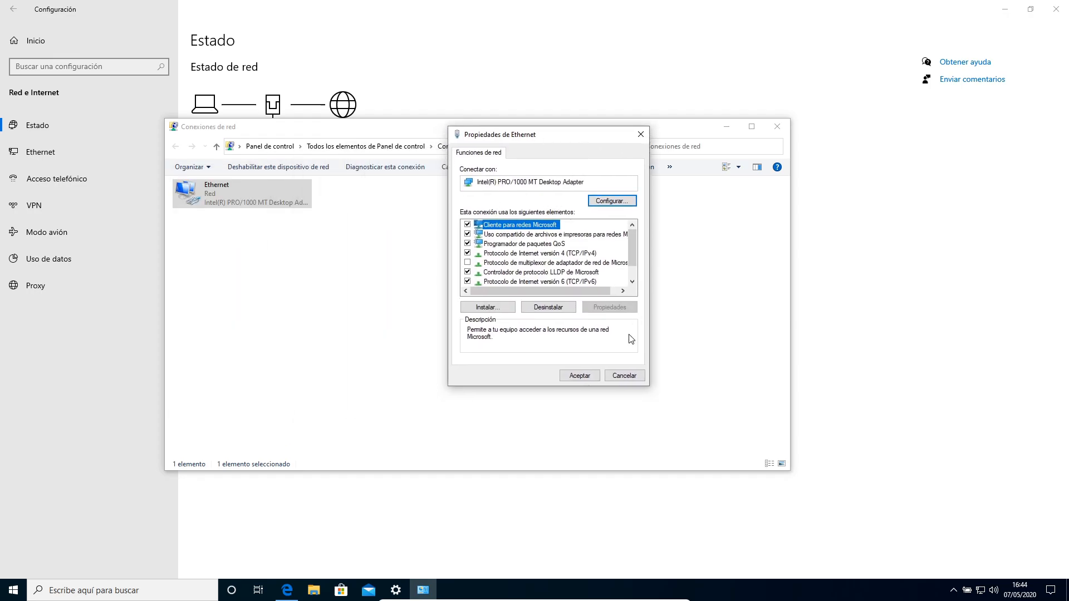
{"action": "left_click", "coordinate": [508, 255]}
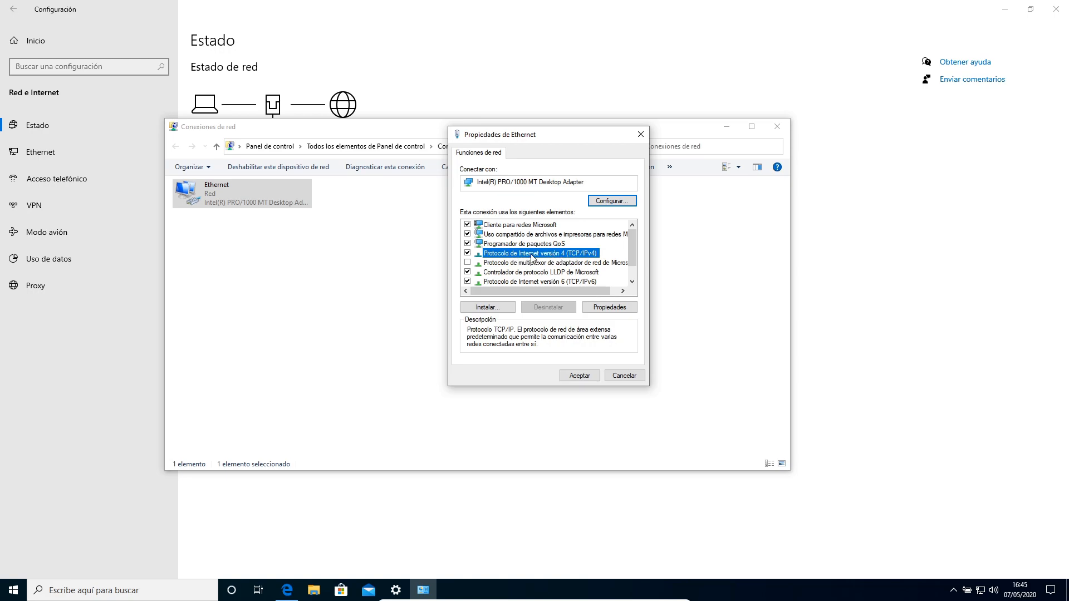
{"action": "left_click", "coordinate": [613, 307]}
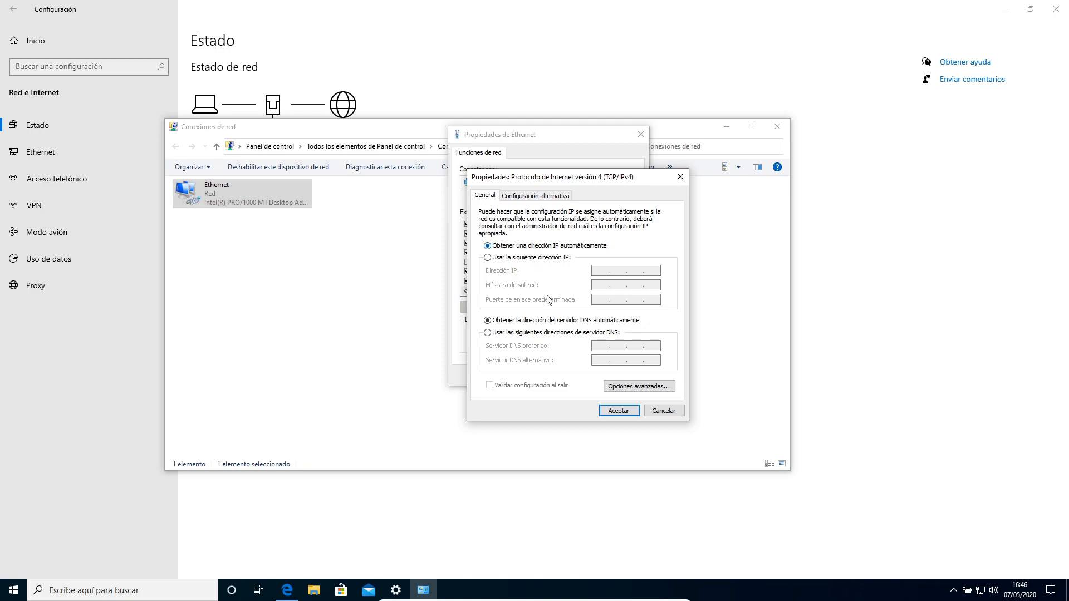
Try the automatic and manual IPv4 addressing options, leaving both the IP address and the DNS servers on manual entry
{"action": "left_click", "coordinate": [531, 259]}
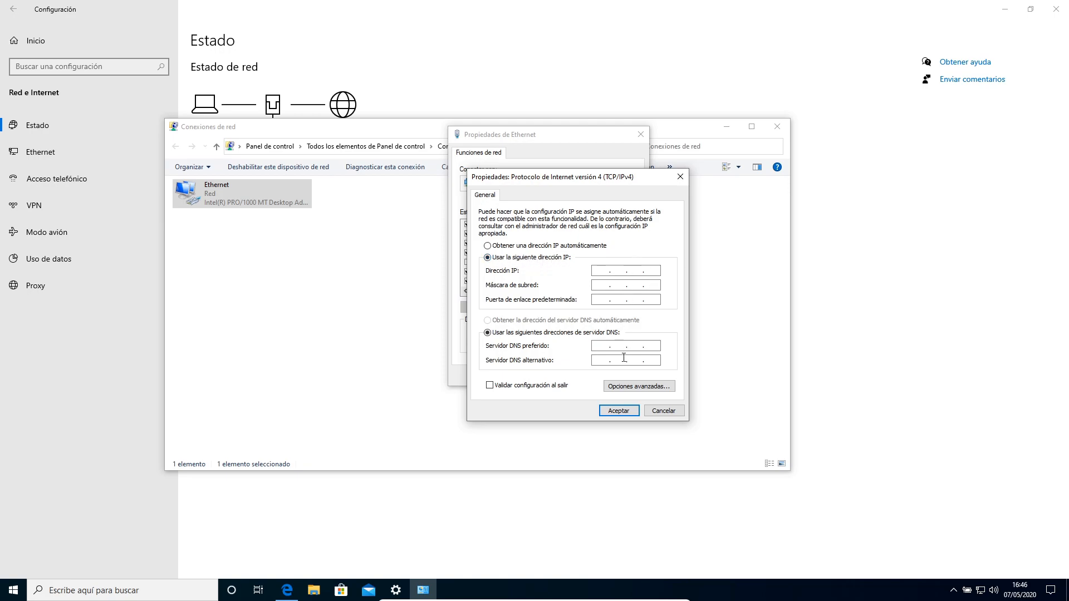
{"action": "left_click", "coordinate": [499, 248]}
{"action": "left_click", "coordinate": [513, 320]}
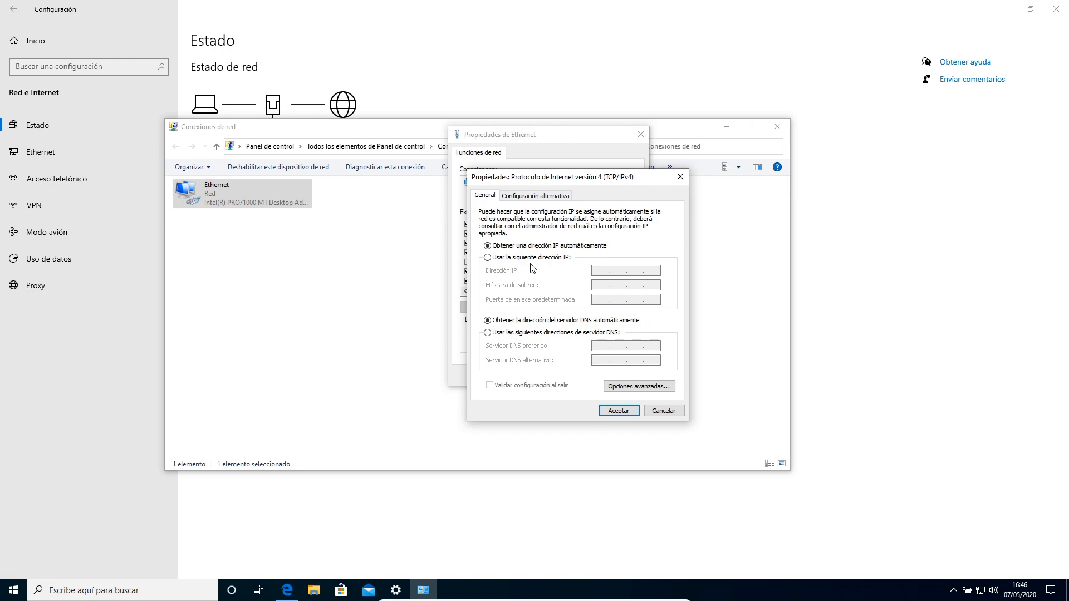
{"action": "left_click", "coordinate": [506, 334]}
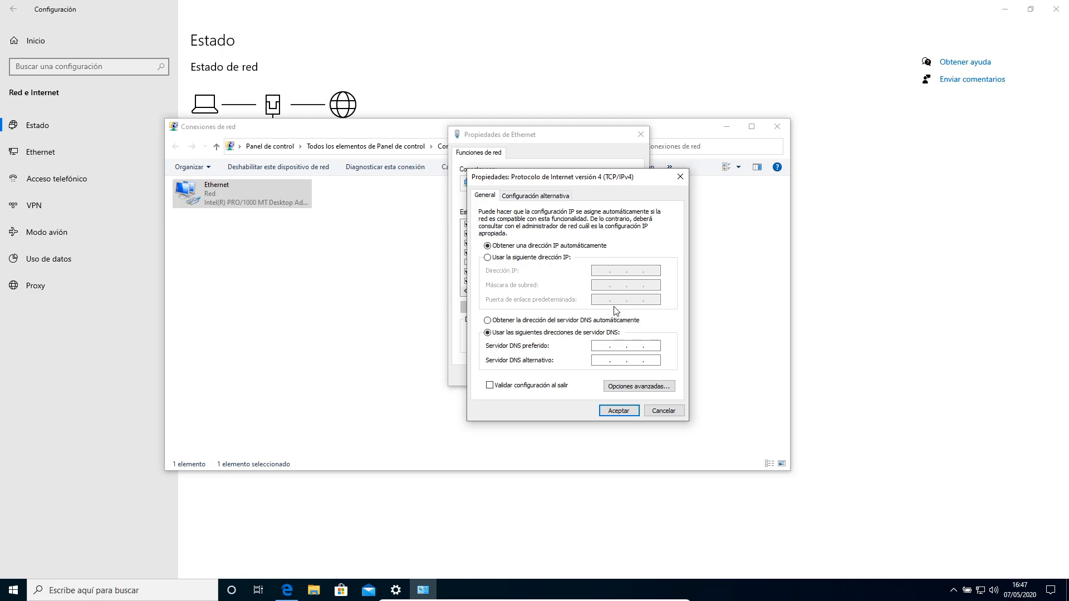
{"action": "left_click", "coordinate": [500, 259]}
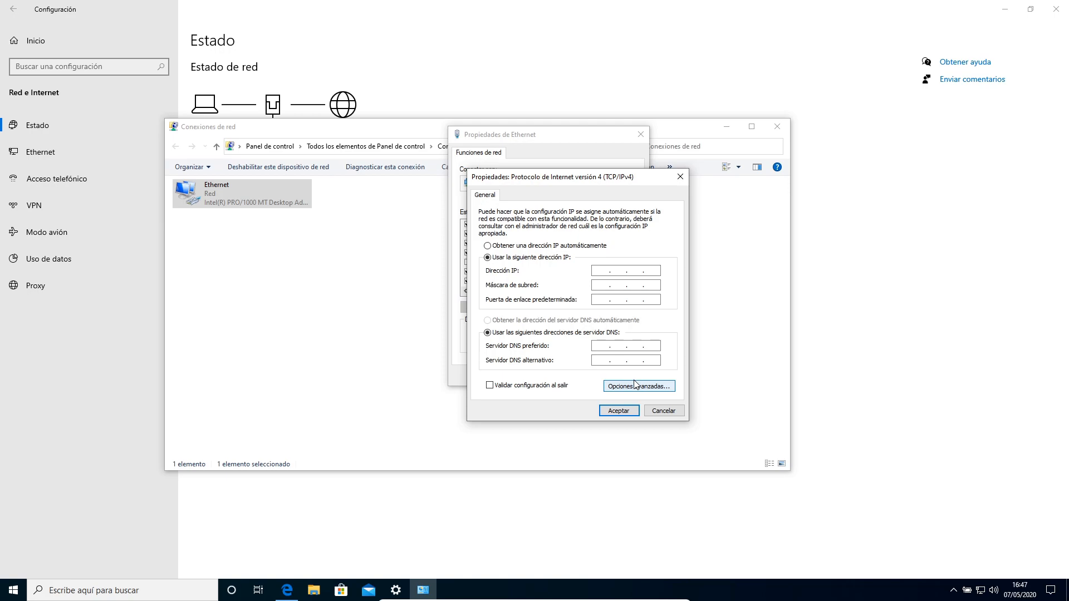
Search the system for cmd and open the Command Prompt
{"action": "left_click", "coordinate": [13, 590]}
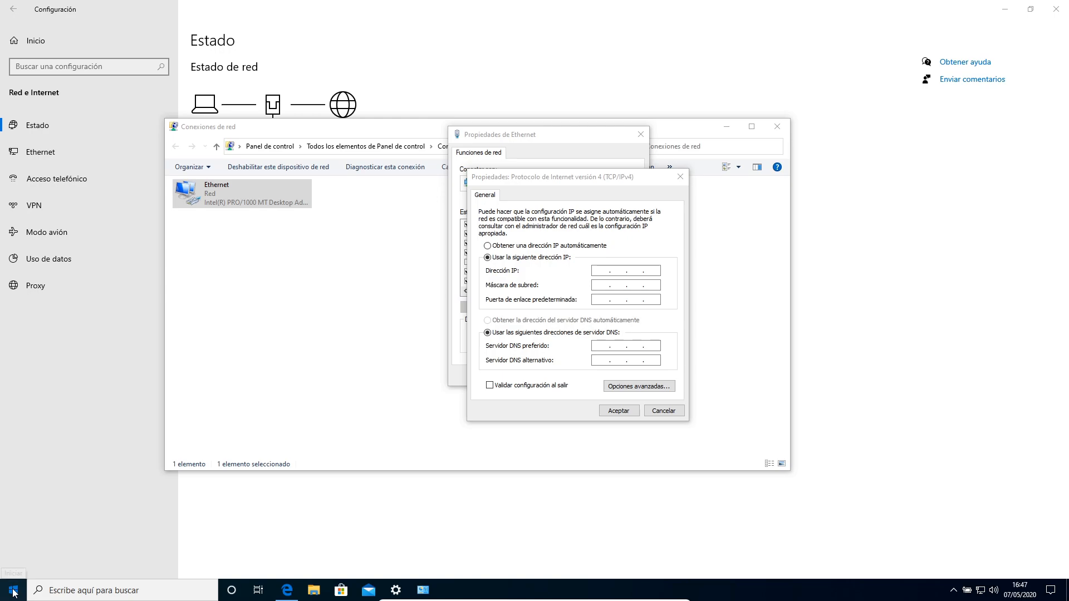
{"action": "left_click", "coordinate": [14, 591]}
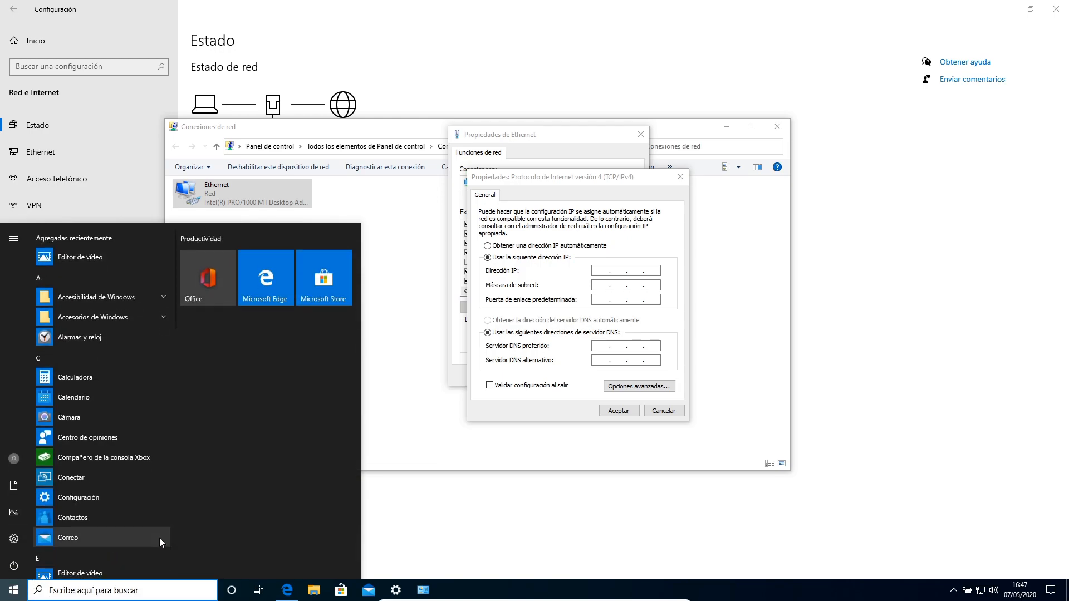
{"action": "type", "text": "cmd"}
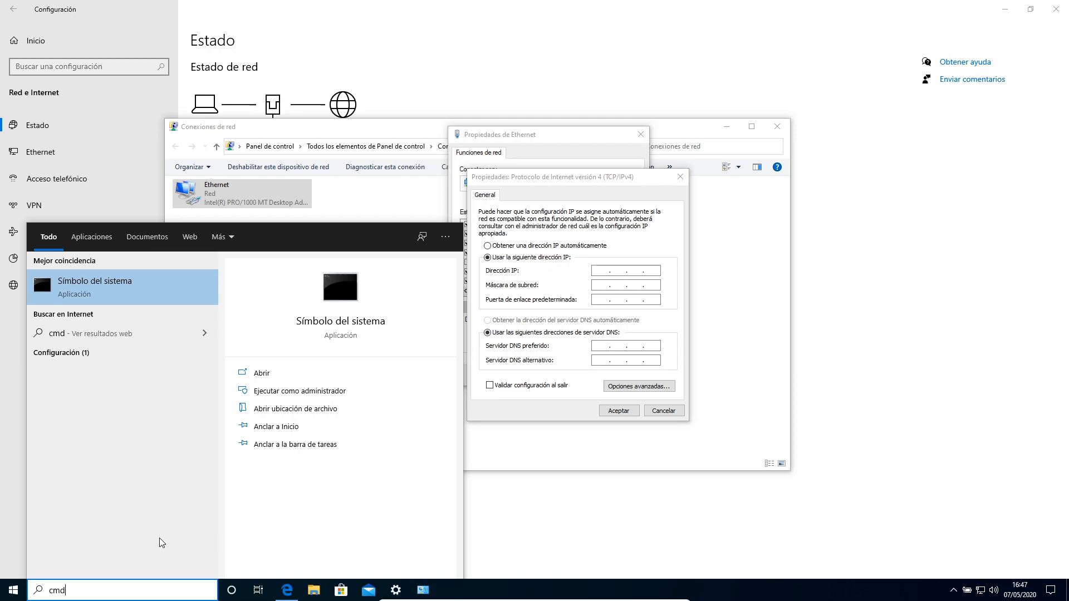
{"action": "key", "text": "Return"}
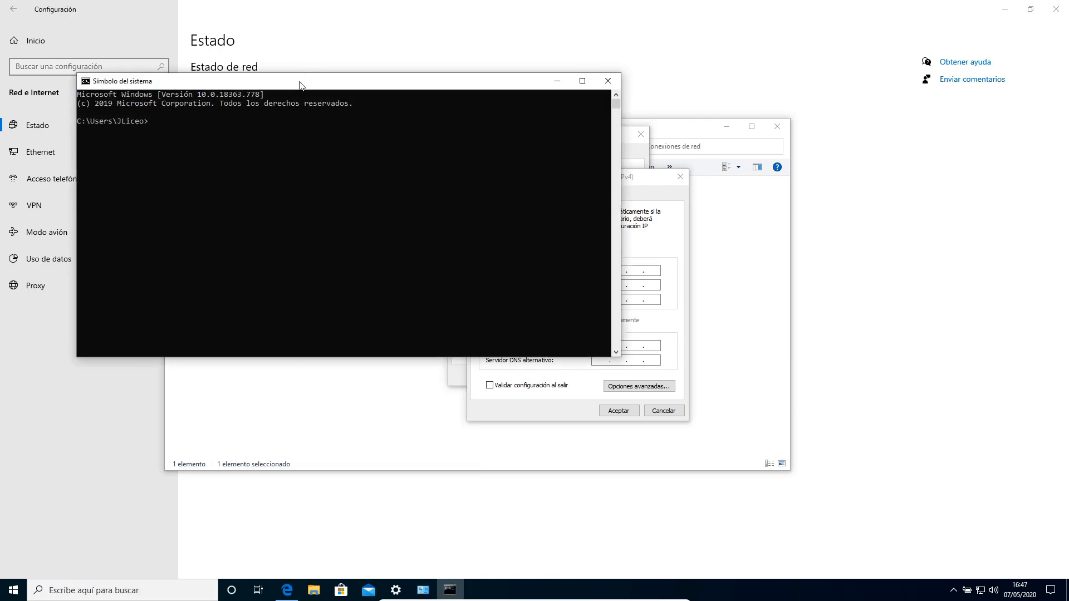
Arrange the IPv4 properties dialog and the Command Prompt side by side, and run ipconfig /all
{"action": "left_click_drag", "start_coordinate": [300, 83], "coordinate": [757, 279]}
{"action": "left_click_drag", "start_coordinate": [529, 177], "coordinate": [282, 138]}
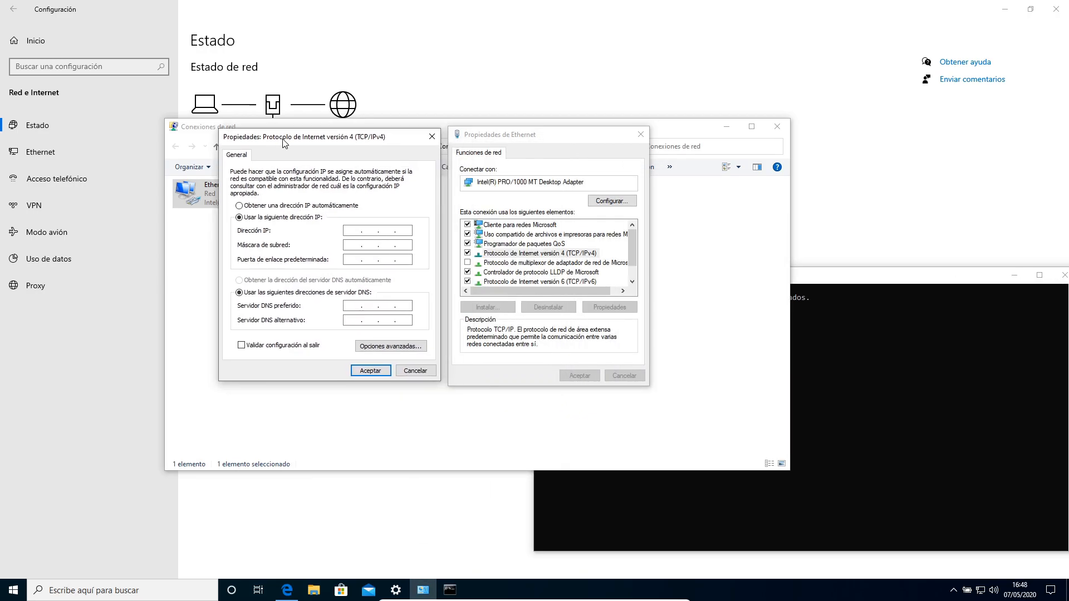
{"action": "left_click", "coordinate": [853, 279]}
{"action": "left_click_drag", "start_coordinate": [854, 280], "coordinate": [810, 203]}
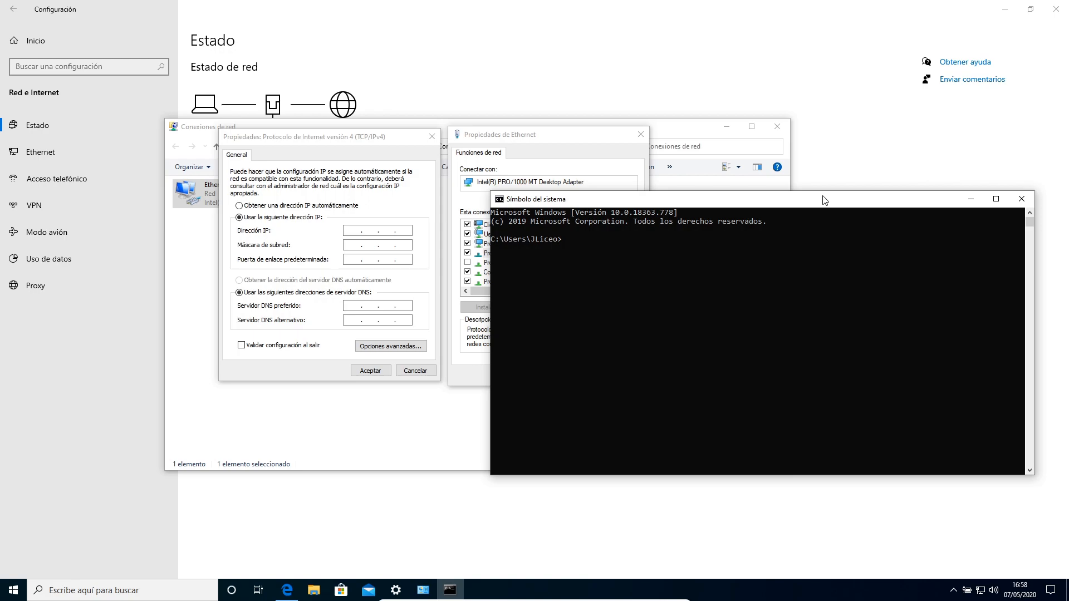
{"action": "type", "text": "ipconfig /all"}
{"action": "key", "text": "Return"}
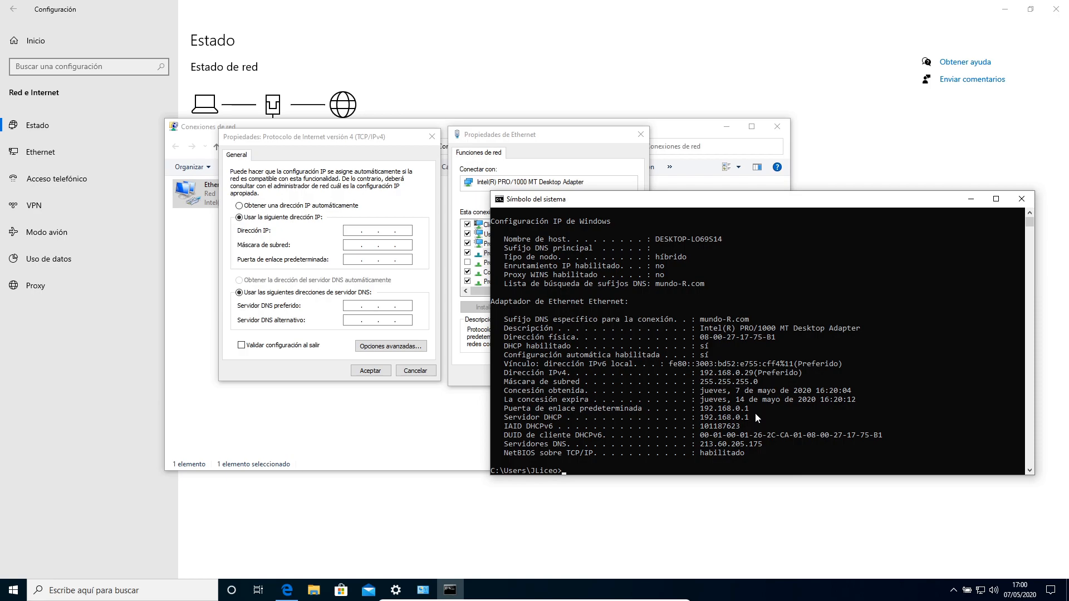
Set the static IP address to 192.168.0.199 with subnet mask 255.255.255.0
{"action": "left_click", "coordinate": [355, 230]}
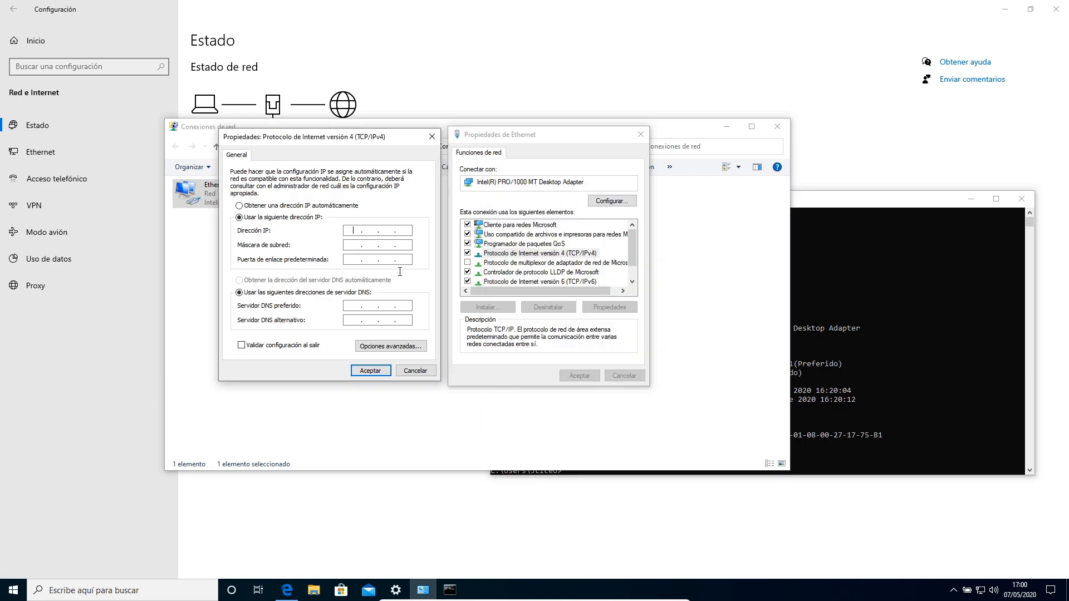
{"action": "type", "text": "192.168.0.199"}
{"action": "left_click", "coordinate": [349, 244]}
Consult the ipconfig output for the gateway and set the default gateway to 192.168.0.1
{"action": "left_click", "coordinate": [820, 204]}
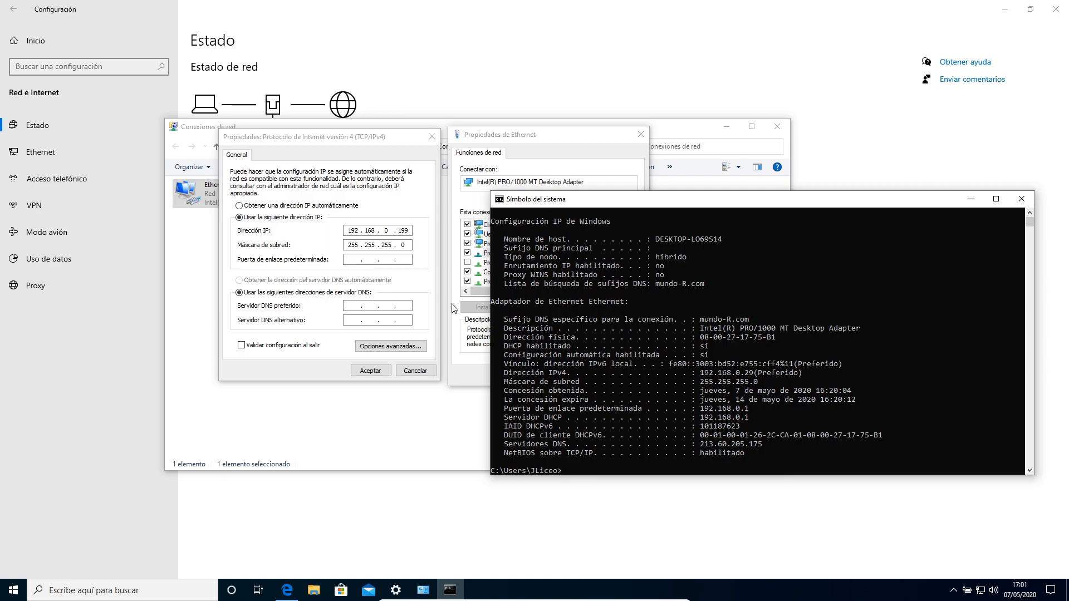
{"action": "left_click", "coordinate": [346, 260]}
{"action": "left_click", "coordinate": [347, 260]}
{"action": "type", "text": "192 . 1"}
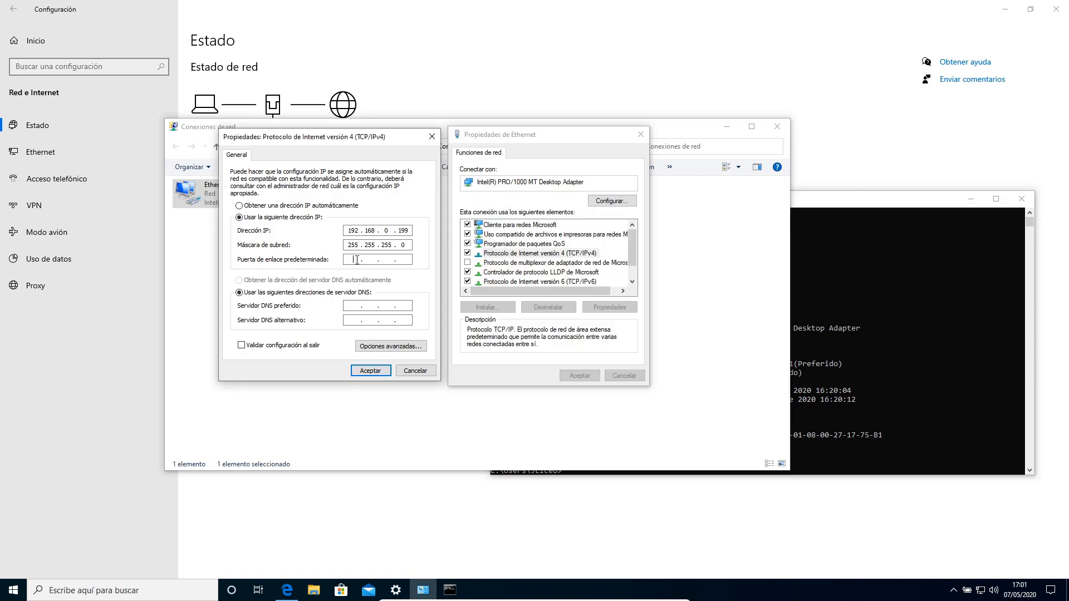
{"action": "type", "text": "68 . 0 . 1"}
Set the preferred DNS server to 8.8.8.8 and the alternate to 8.8.4.4, and apply the Ethernet adapter's settings
{"action": "left_click", "coordinate": [824, 210]}
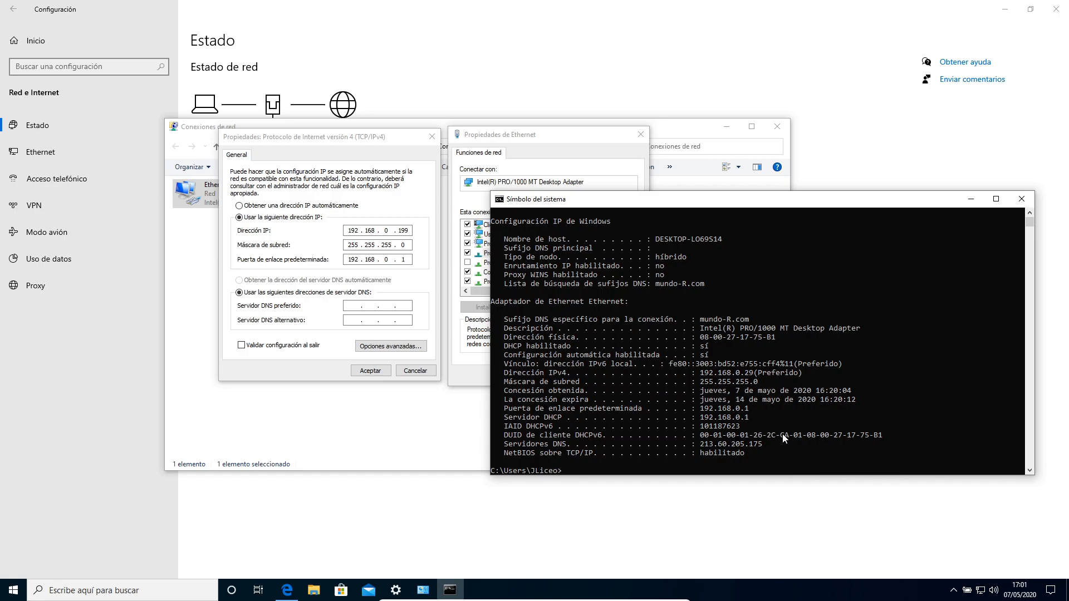
{"action": "left_click", "coordinate": [353, 308]}
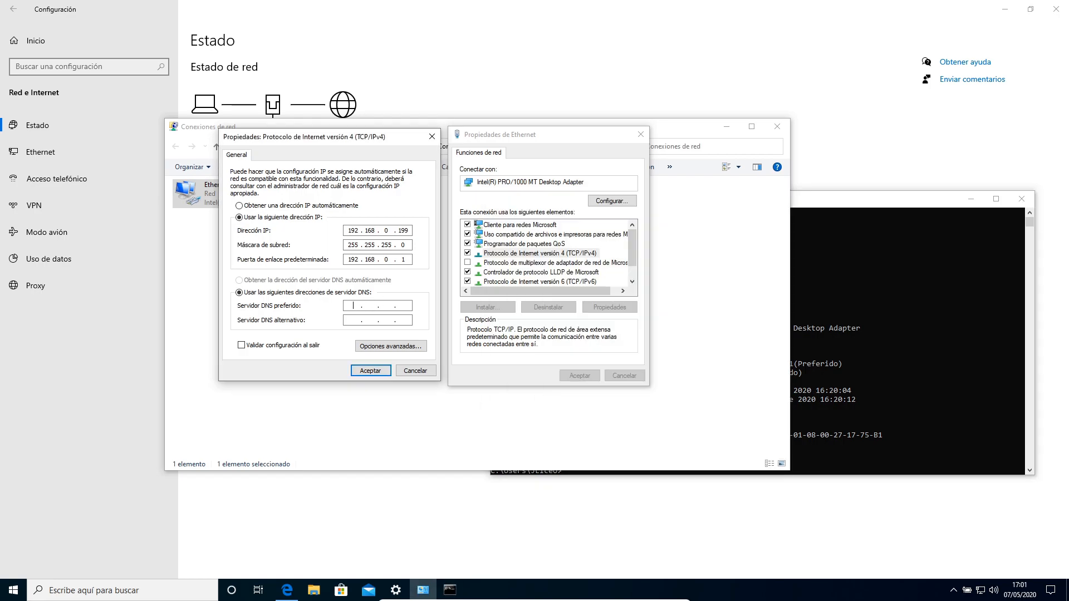
{"action": "type", "text": "8.8.8.8"}
{"action": "left_click", "coordinate": [348, 322]}
{"action": "type", "text": "8.8.4.4"}
{"action": "left_click", "coordinate": [377, 372]}
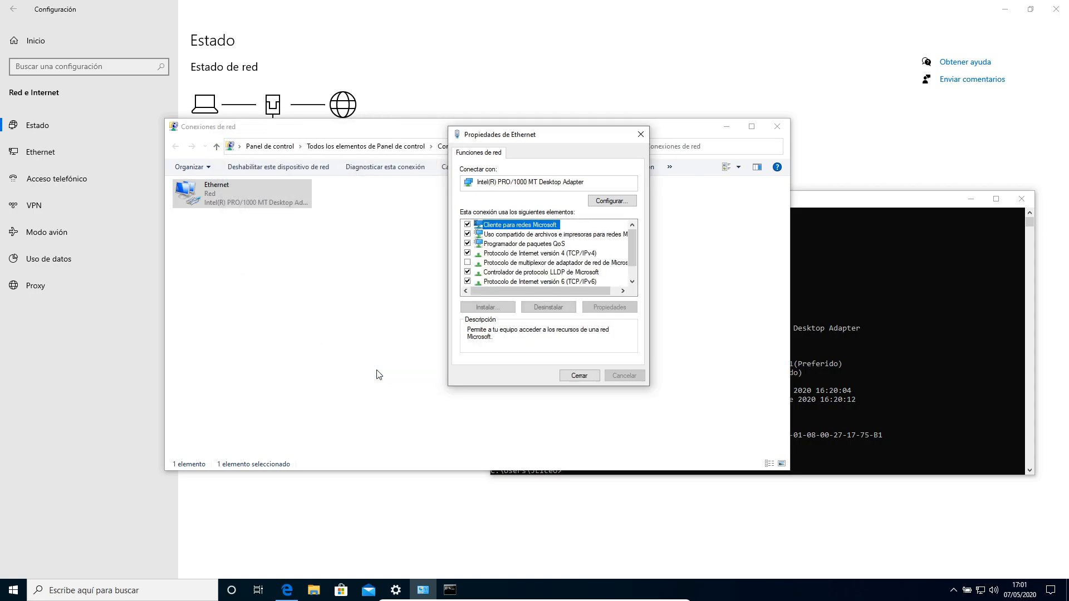
{"action": "left_click", "coordinate": [577, 376]}
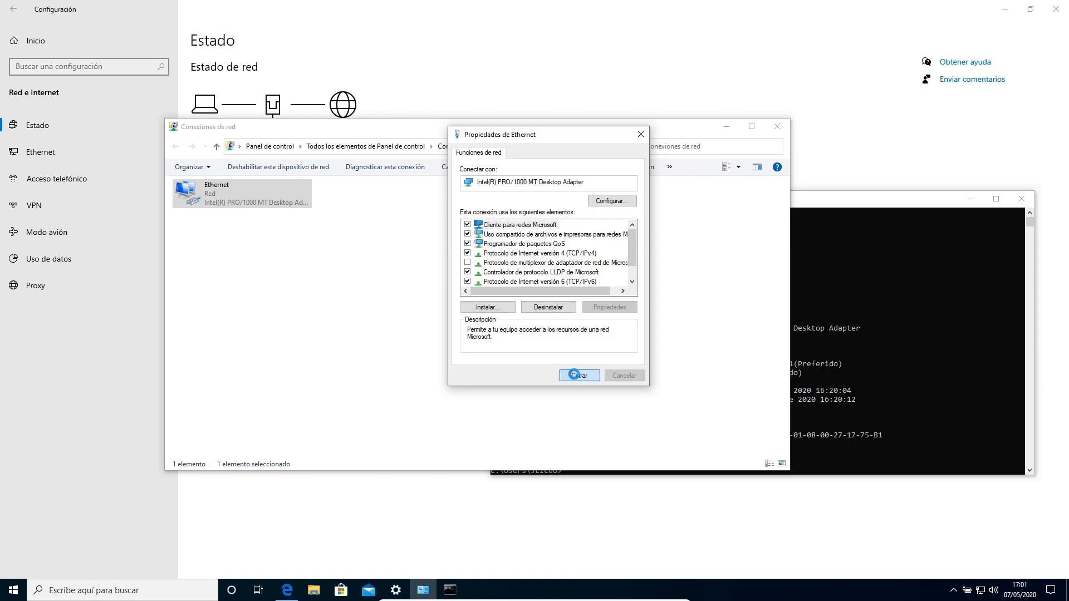
Run ipconfig /all again in the Command Prompt and highlight the adapter's IPv4 address in the output
{"action": "left_click", "coordinate": [820, 366]}
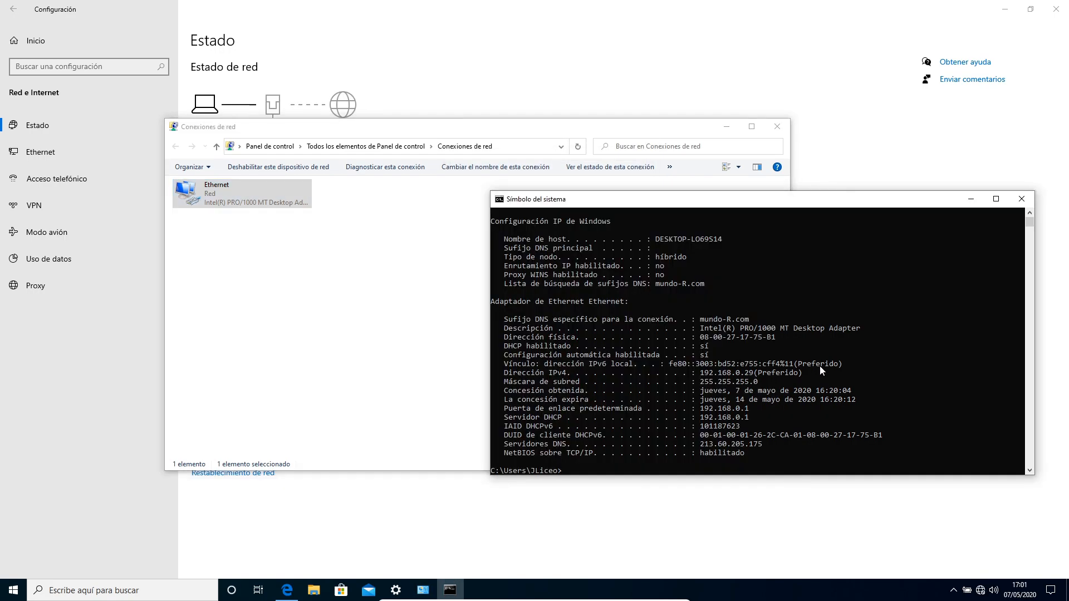
{"action": "key", "text": "Up"}
{"action": "key", "text": "Return"}
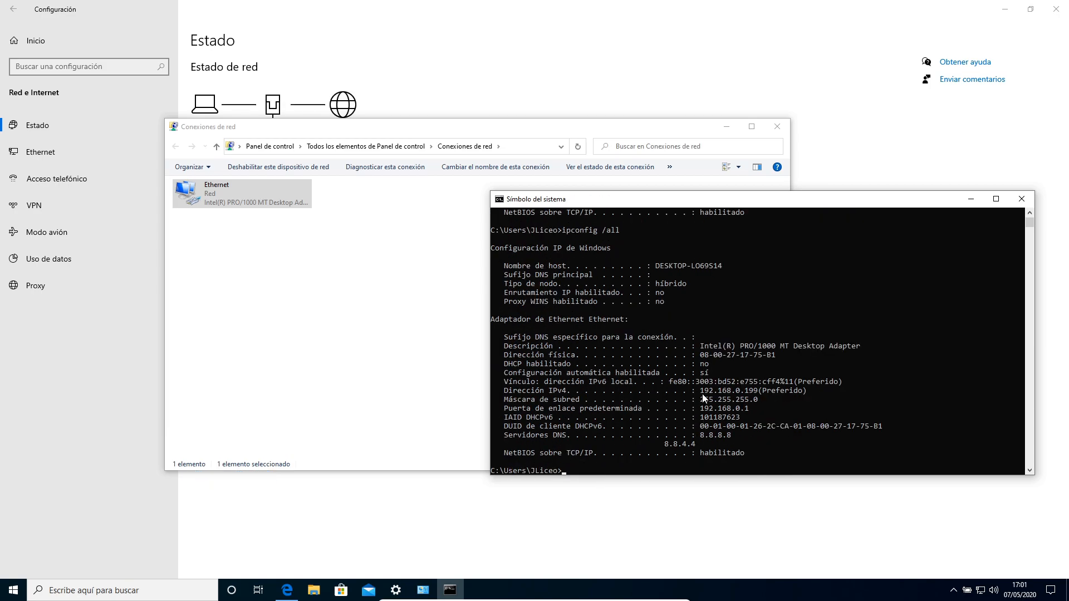
{"action": "left_click_drag", "start_coordinate": [697, 391], "coordinate": [750, 391]}
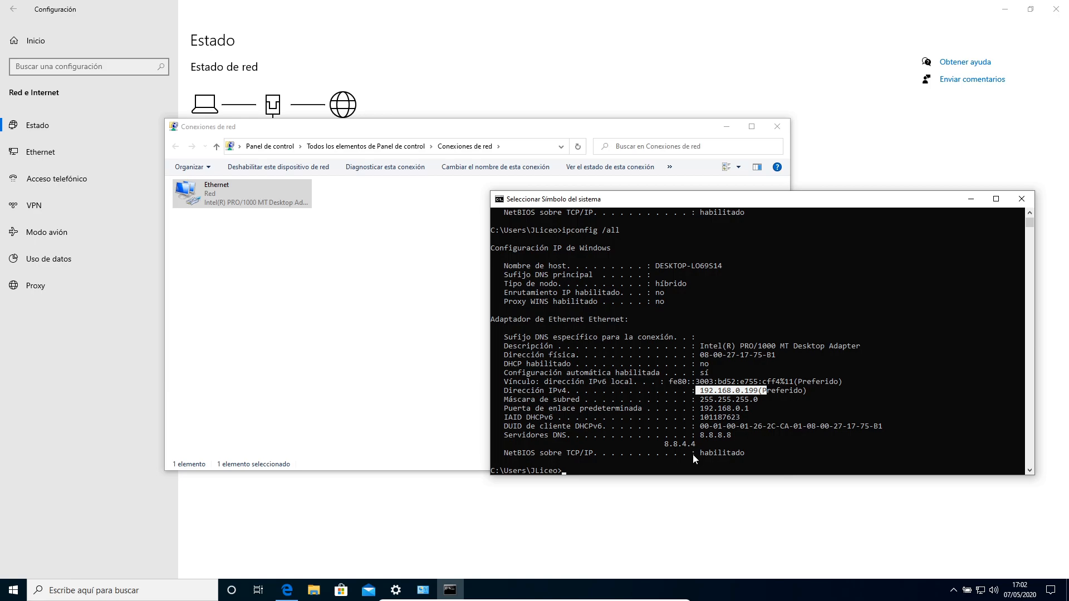
Switch to Edge and load microsoft.com in the Google tab to test the connection, and return to the Command Prompt
{"action": "left_click", "coordinate": [285, 592]}
{"action": "left_click", "coordinate": [424, 9]}
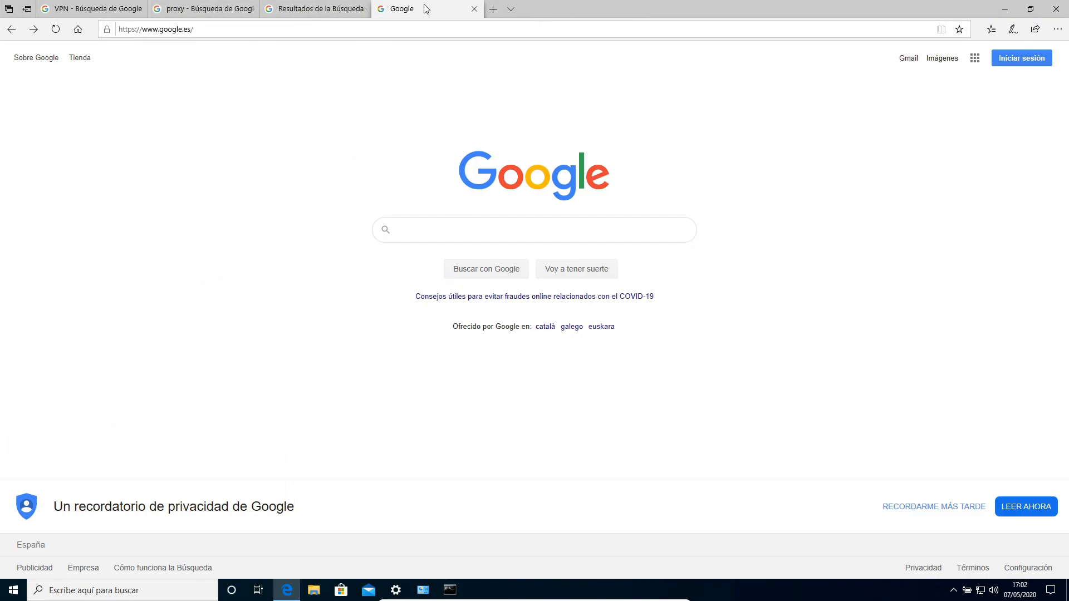
{"action": "left_click", "coordinate": [362, 32]}
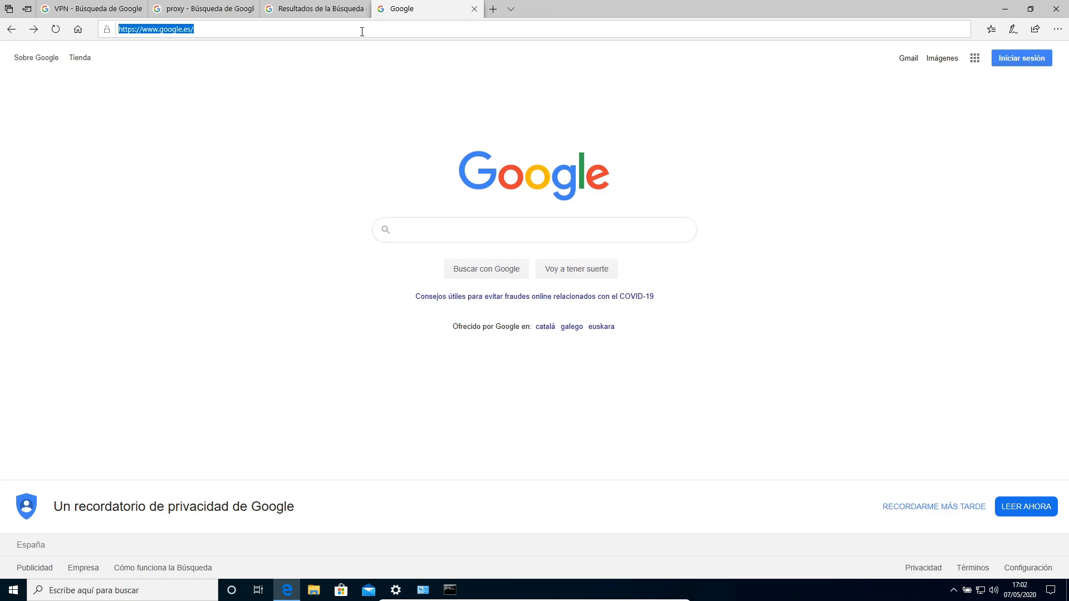
{"action": "type", "text": "microsfot.c"}
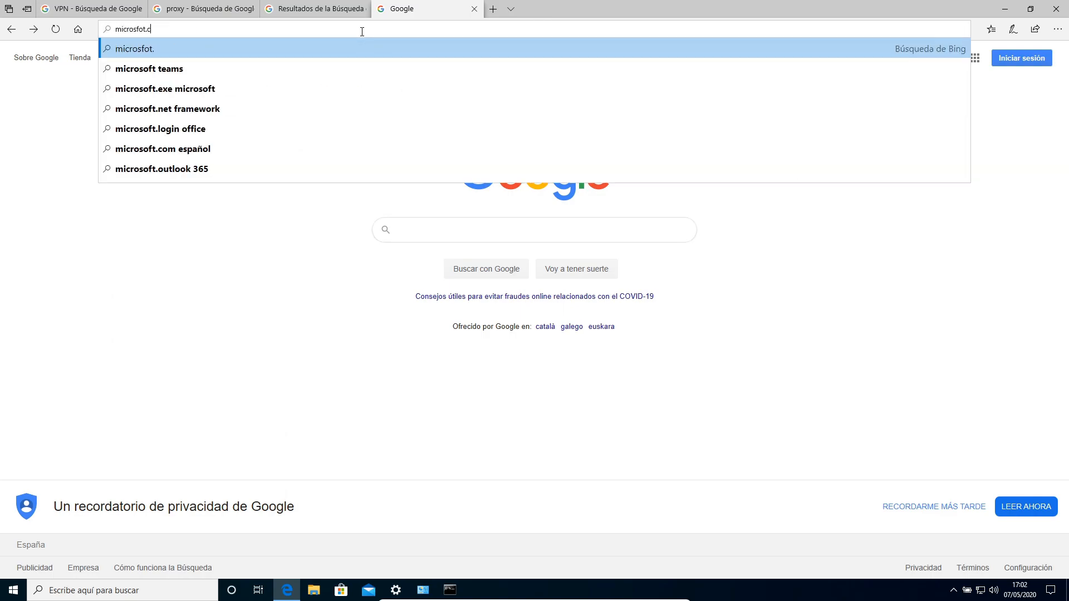
{"action": "type", "text": "om"}
{"action": "key", "text": "BackSpace"}
{"action": "key", "text": "BackSpace"}
{"action": "key", "text": "BackSpace"}
{"action": "key", "text": "BackSpace"}
{"action": "key", "text": "BackSpace"}
{"action": "key", "text": "BackSpace"}
{"action": "key", "text": "BackSpace"}
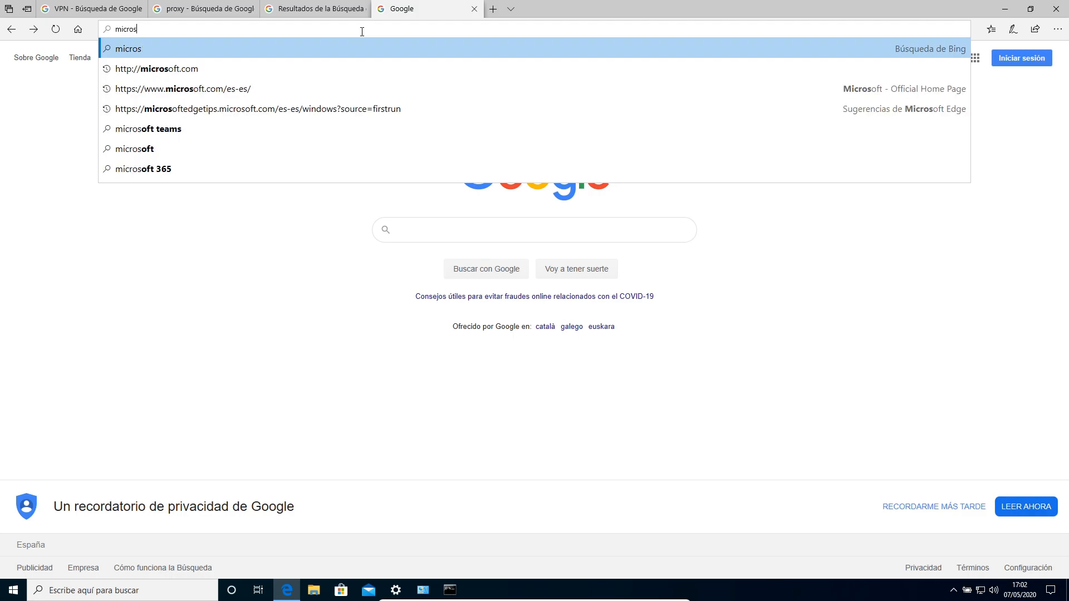
{"action": "type", "text": "oft.com"}
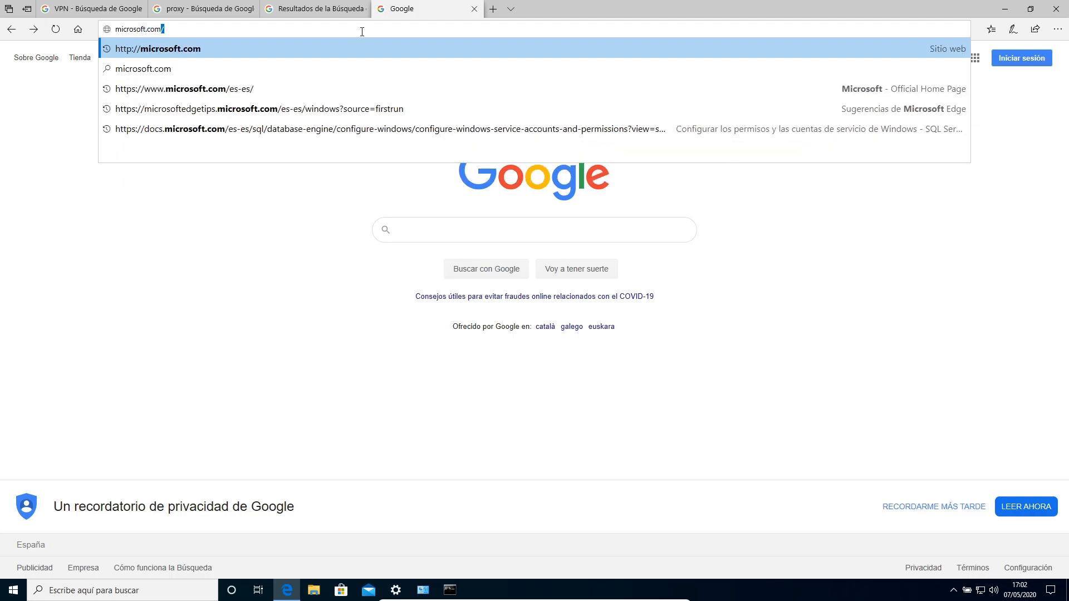
{"action": "key", "text": "Return"}
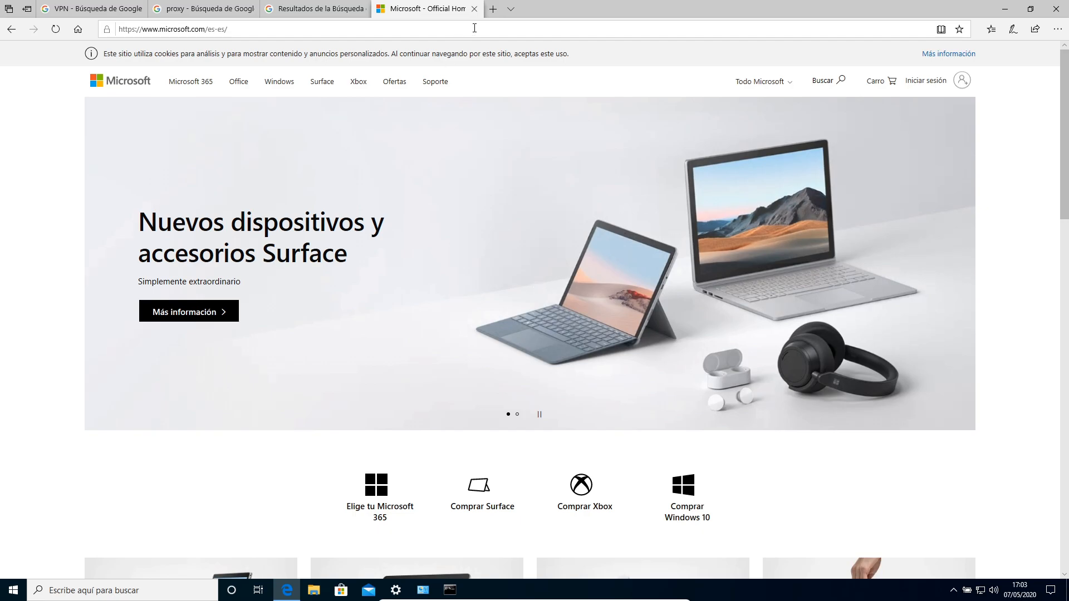
{"action": "left_click", "coordinate": [1005, 9]}
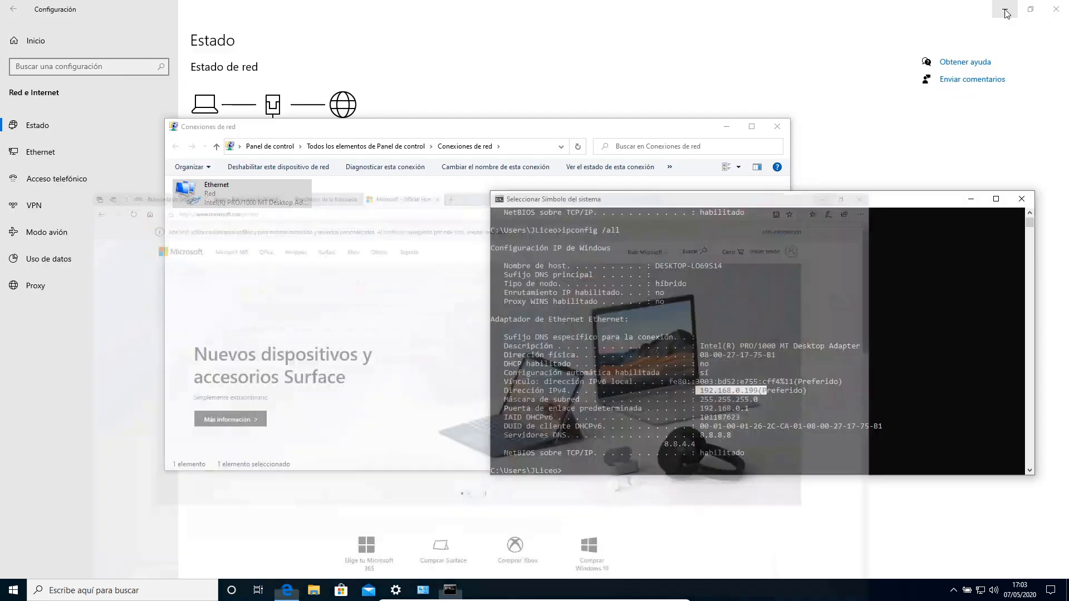
{"action": "left_click", "coordinate": [752, 436]}
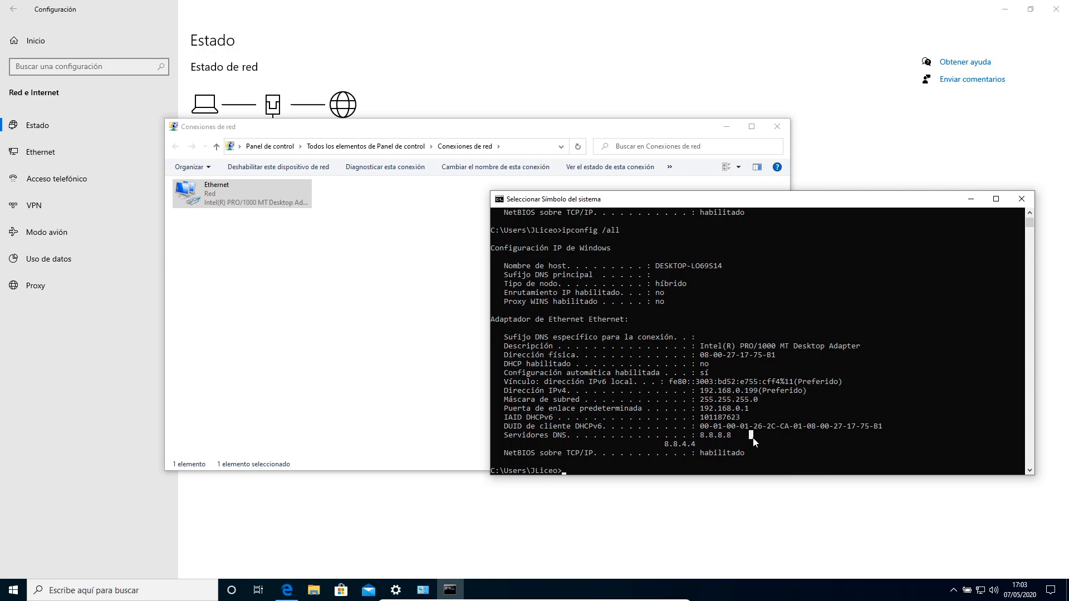
Set the Ethernet adapter's IPv4 properties to obtain the IP address and DNS servers automatically, and apply the settings
{"action": "left_click", "coordinate": [214, 194]}
{"action": "right_click", "coordinate": [213, 193]}
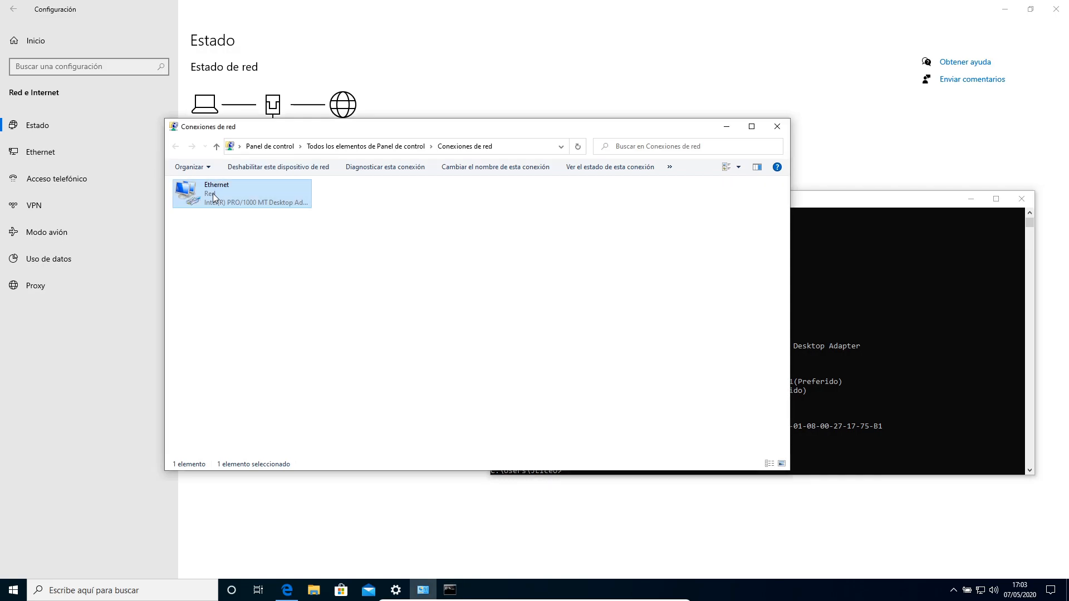
{"action": "left_click", "coordinate": [260, 299]}
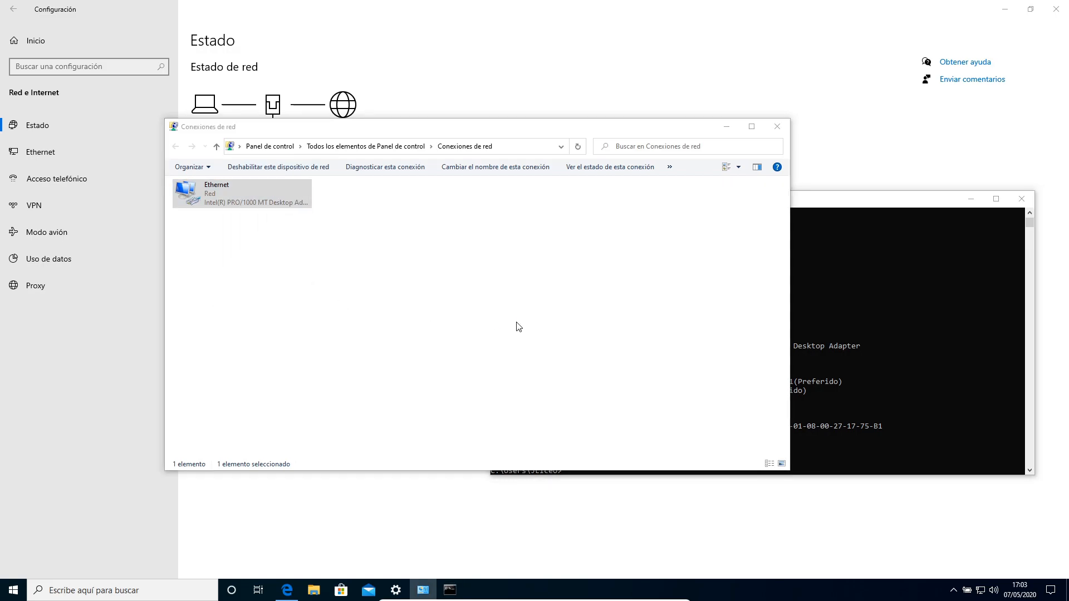
{"action": "left_click", "coordinate": [282, 296]}
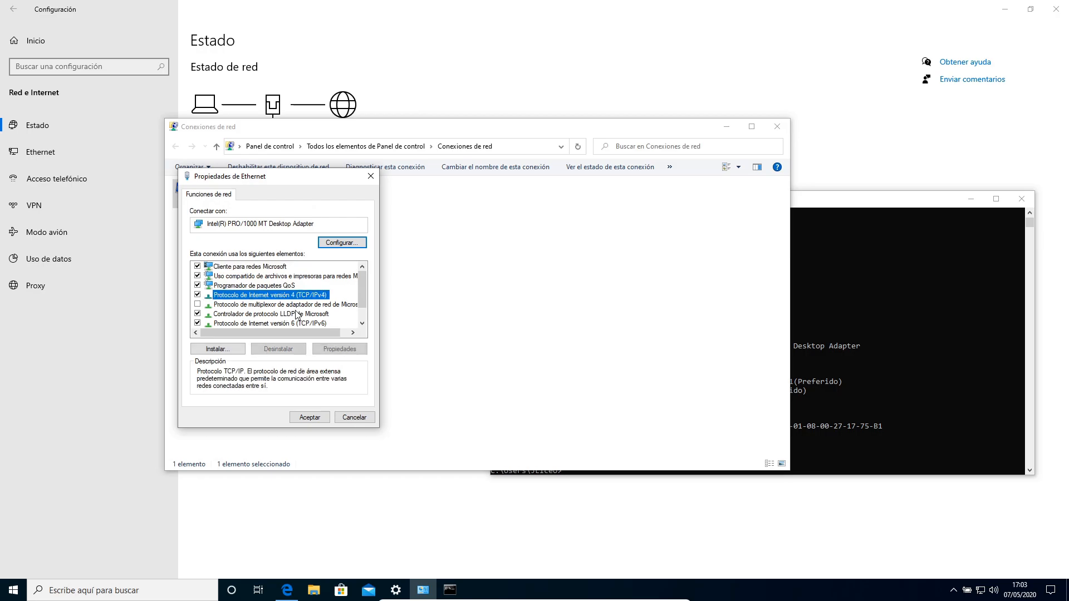
{"action": "left_click", "coordinate": [339, 349]}
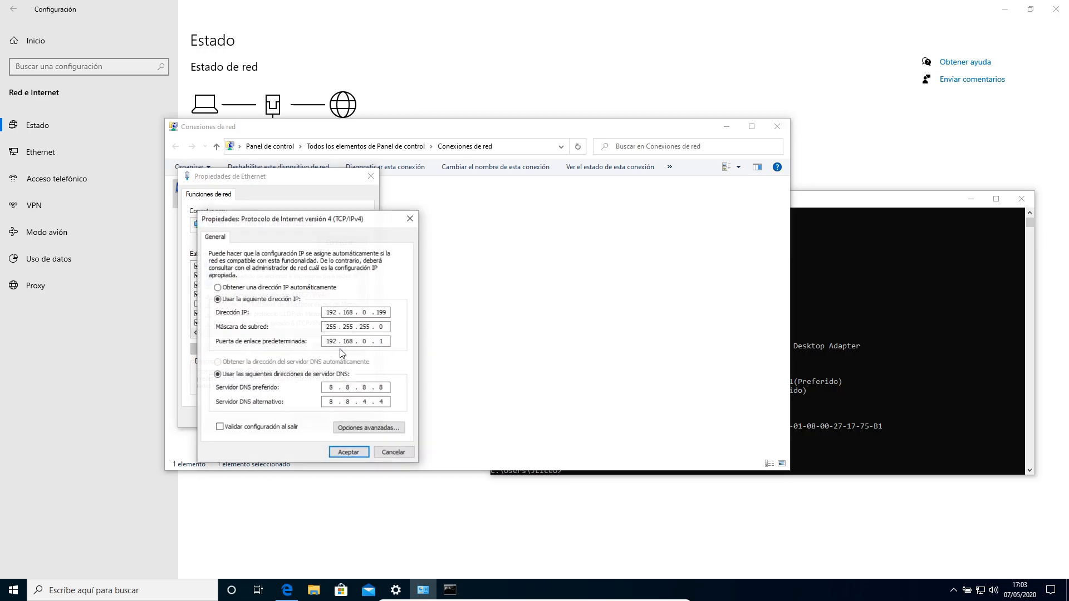
{"action": "left_click", "coordinate": [275, 289]}
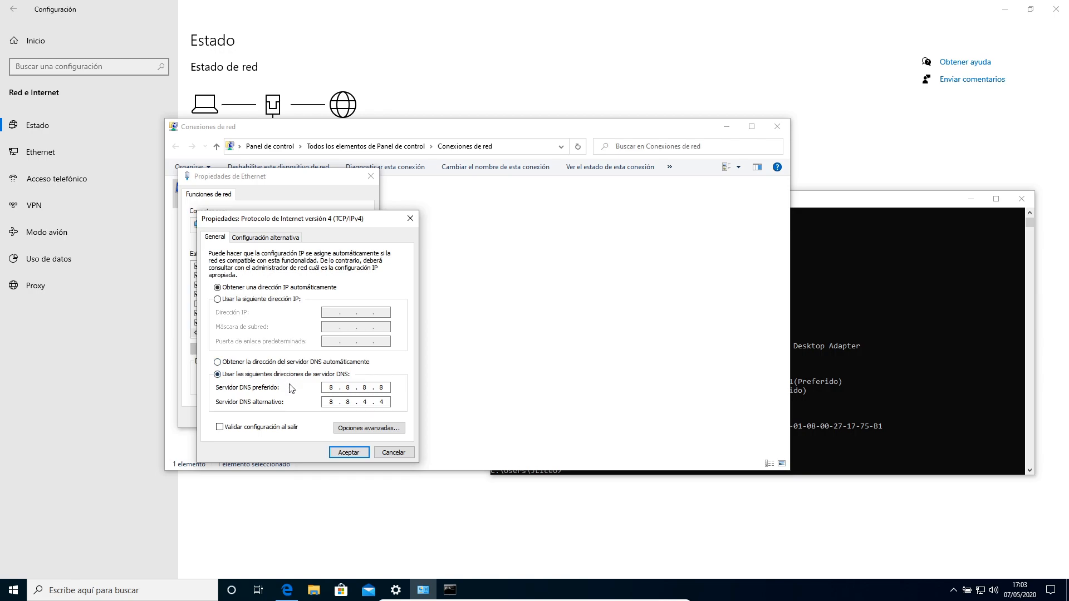
{"action": "left_click", "coordinate": [270, 362]}
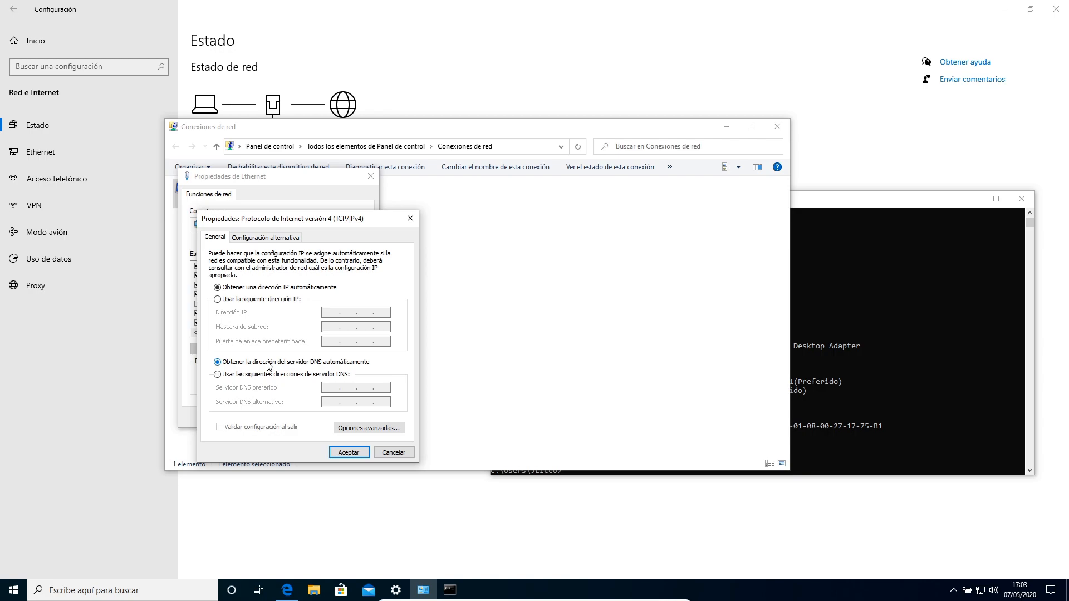
{"action": "left_click", "coordinate": [349, 453]}
{"action": "left_click", "coordinate": [310, 418]}
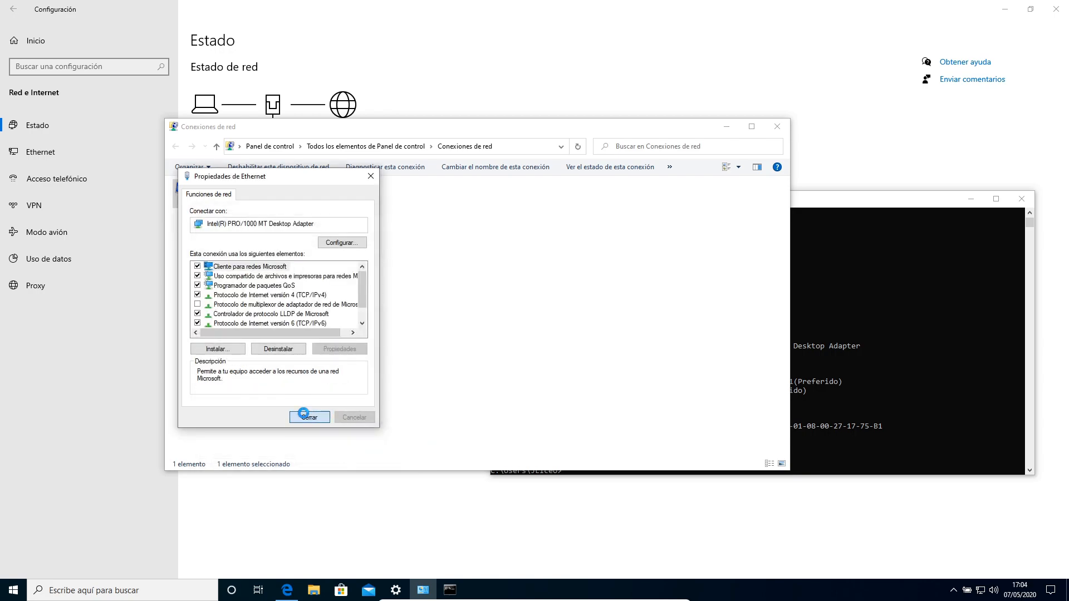
Run ipconfig /all with the automatic configuration active and highlight the date and time the lease was obtained
{"action": "left_click", "coordinate": [873, 393]}
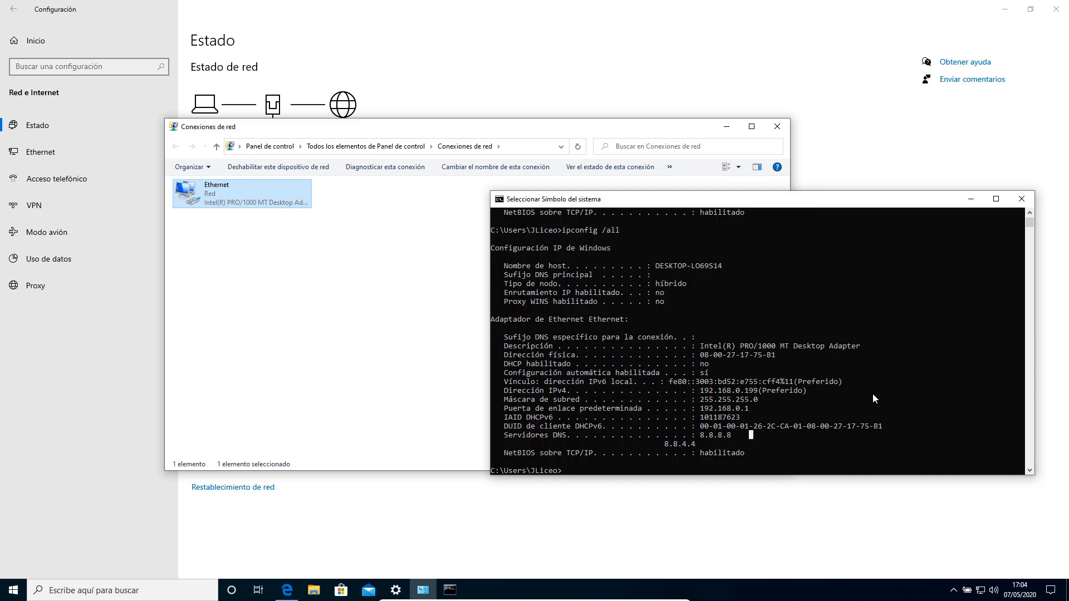
{"action": "key", "text": "Up"}
{"action": "key", "text": "Return"}
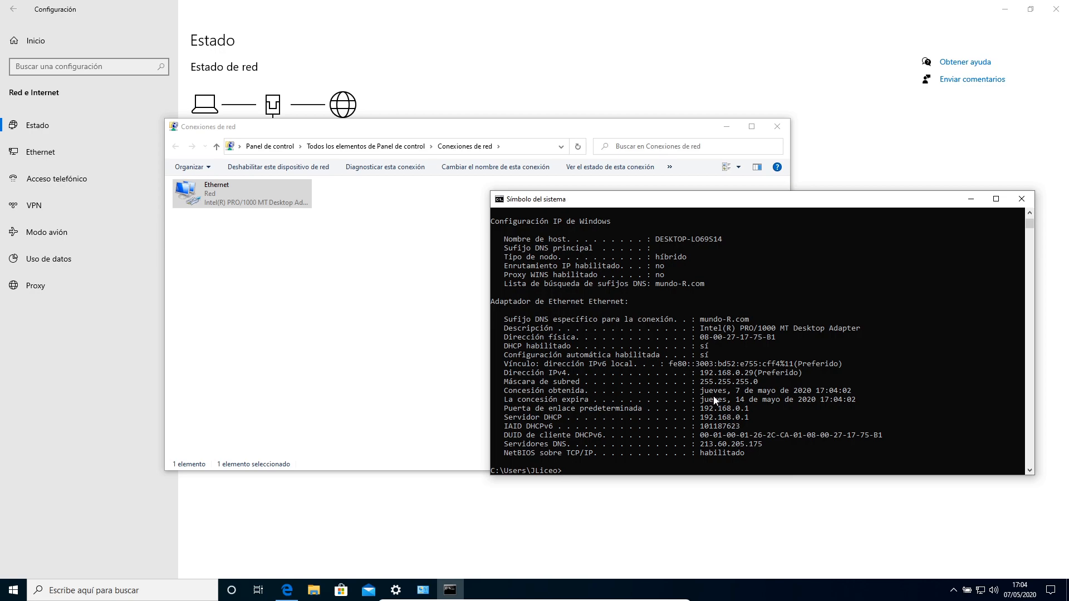
{"action": "left_click_drag", "start_coordinate": [700, 391], "coordinate": [851, 389]}
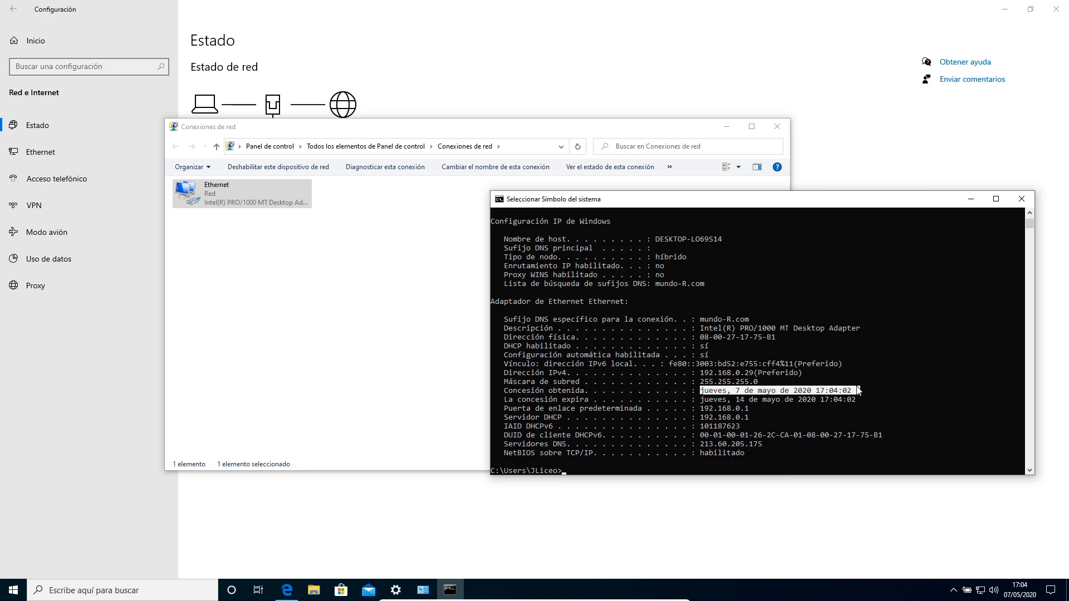
{"action": "left_click_drag", "start_coordinate": [858, 391], "coordinate": [861, 391]}
{"action": "left_click", "coordinate": [667, 462]}
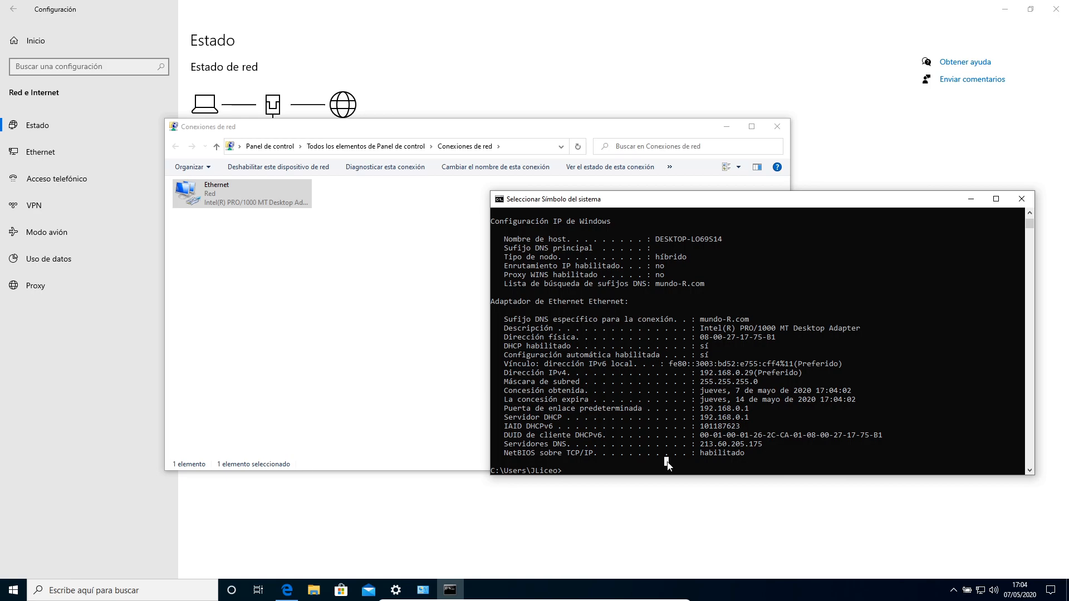
Release the adapter's DHCP address with ipconfig /release and request a new lease with ipconfig /renew
{"action": "type", "text": "ipconfig /release"}
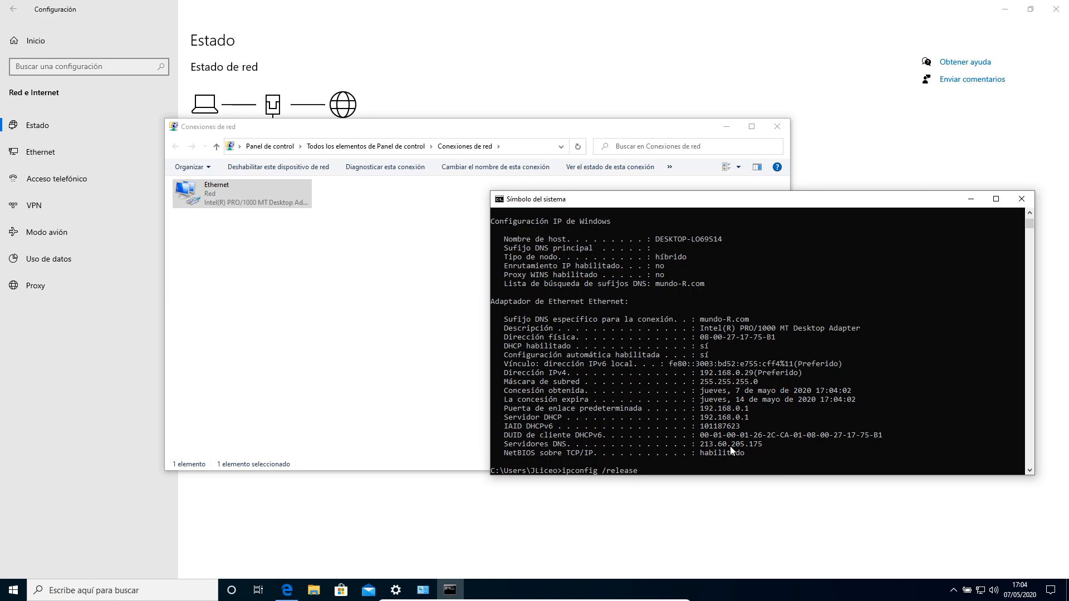
{"action": "key", "text": "Return"}
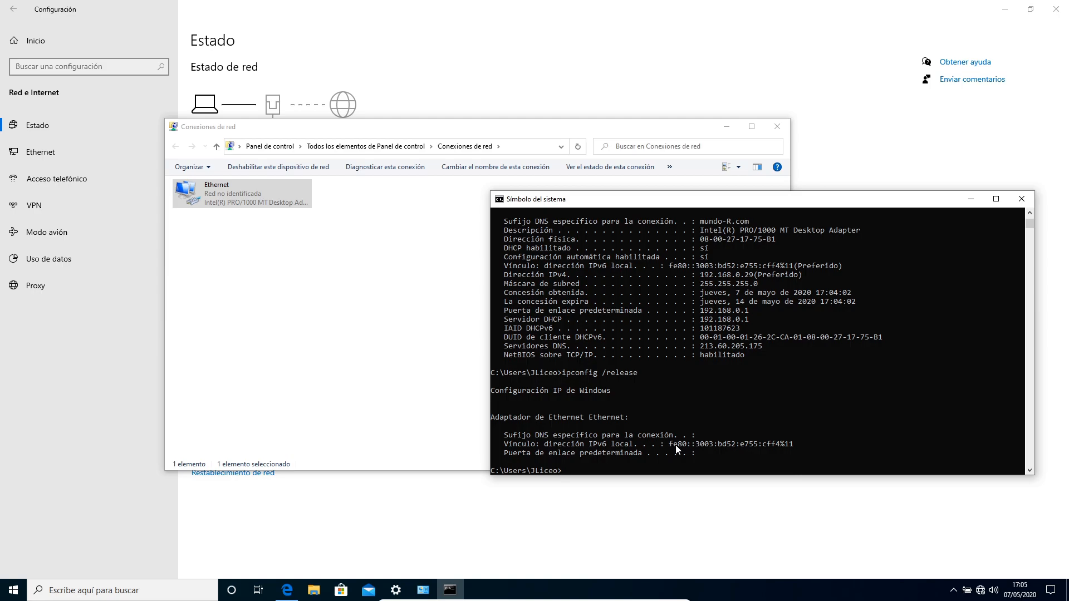
{"action": "type", "text": "ipconfig /renew"}
{"action": "key", "text": "Return"}
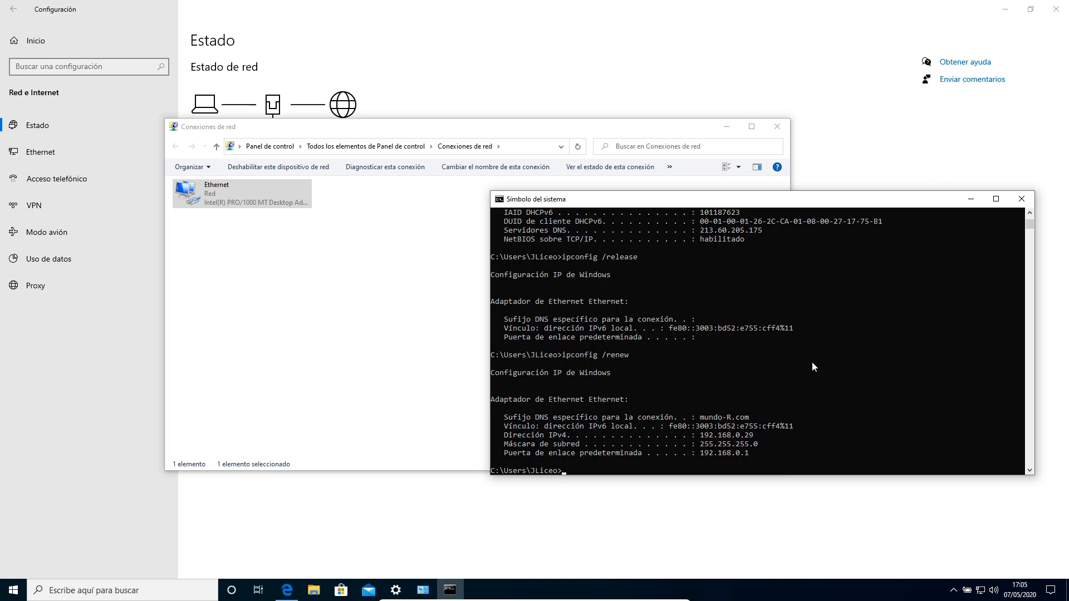
Check the IPv4 address in the earlier ipconfig output, and run ipconfig /all to examine the renewed lease
{"action": "scroll", "coordinate": [813, 361], "scroll_direction": "up", "scroll_amount": 9}
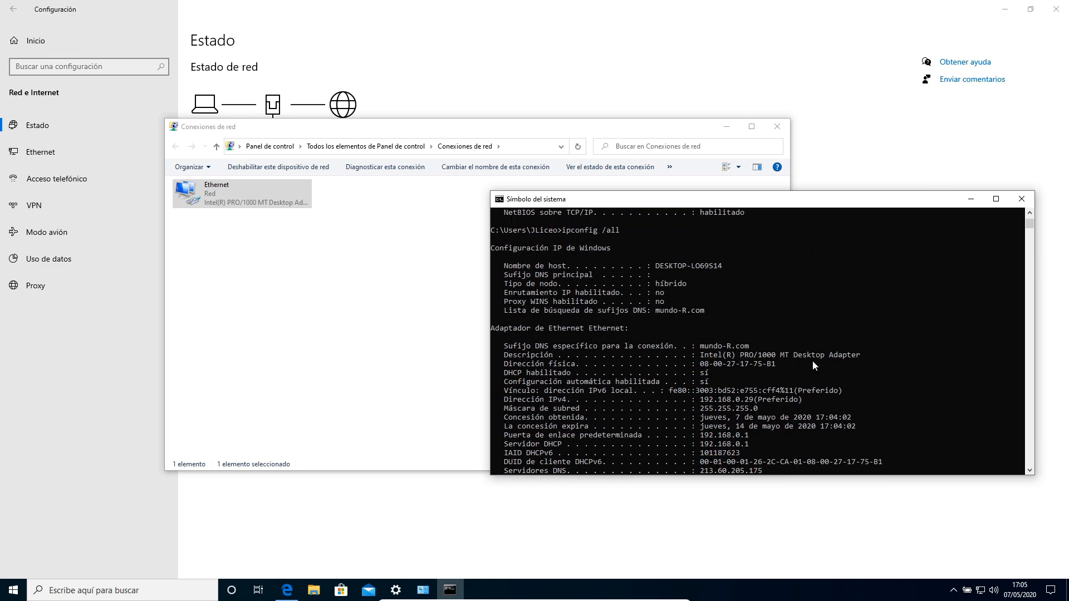
{"action": "left_click_drag", "start_coordinate": [721, 399], "coordinate": [767, 401]}
{"action": "scroll", "coordinate": [923, 384], "scroll_direction": "down", "scroll_amount": 9}
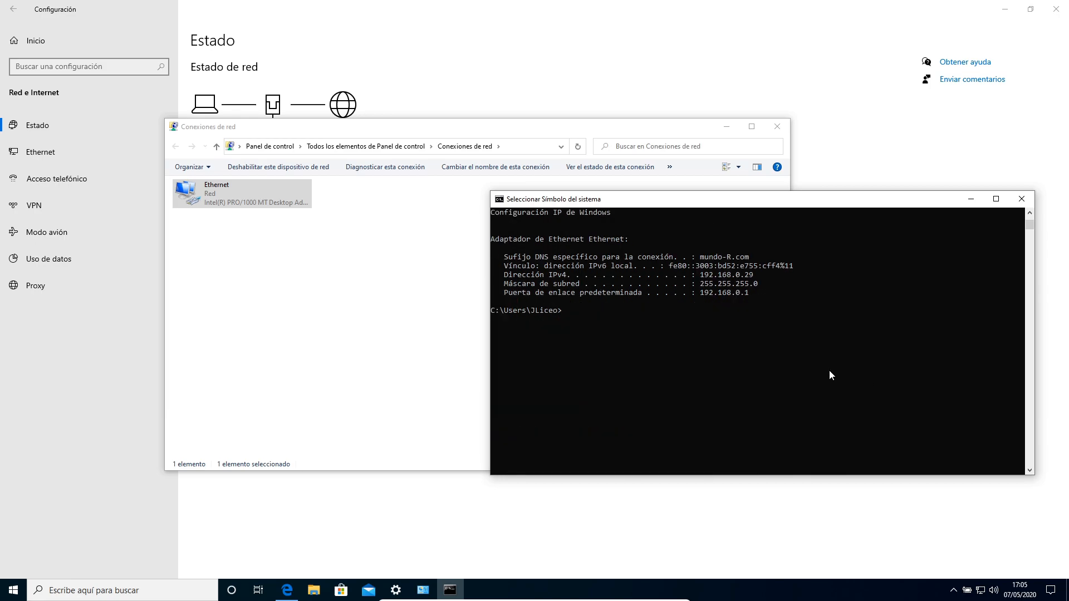
{"action": "type", "text": "ipconfig /all"}
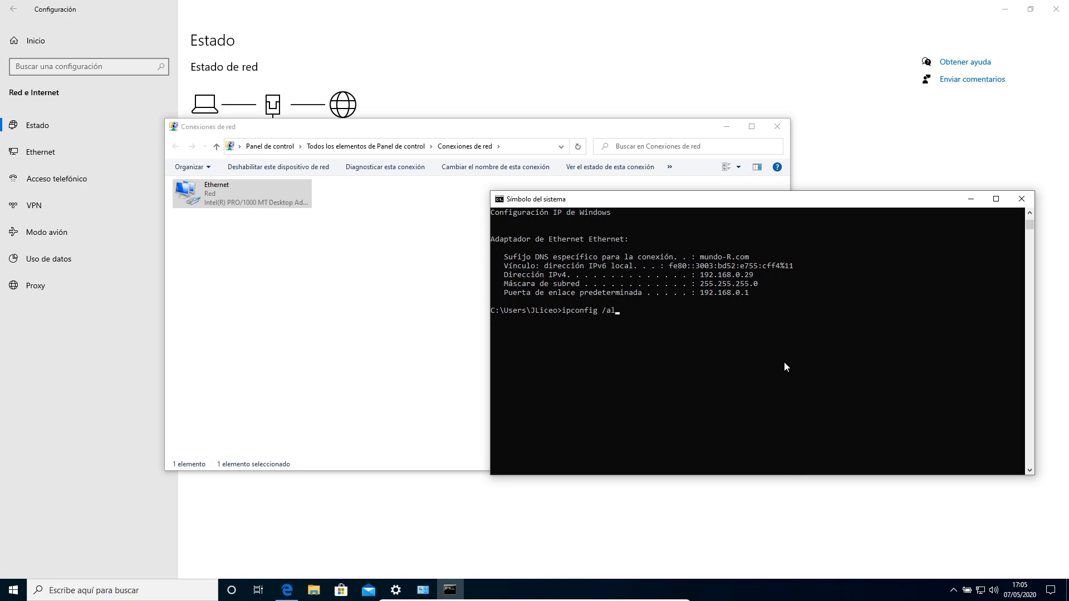
{"action": "key", "text": "Return"}
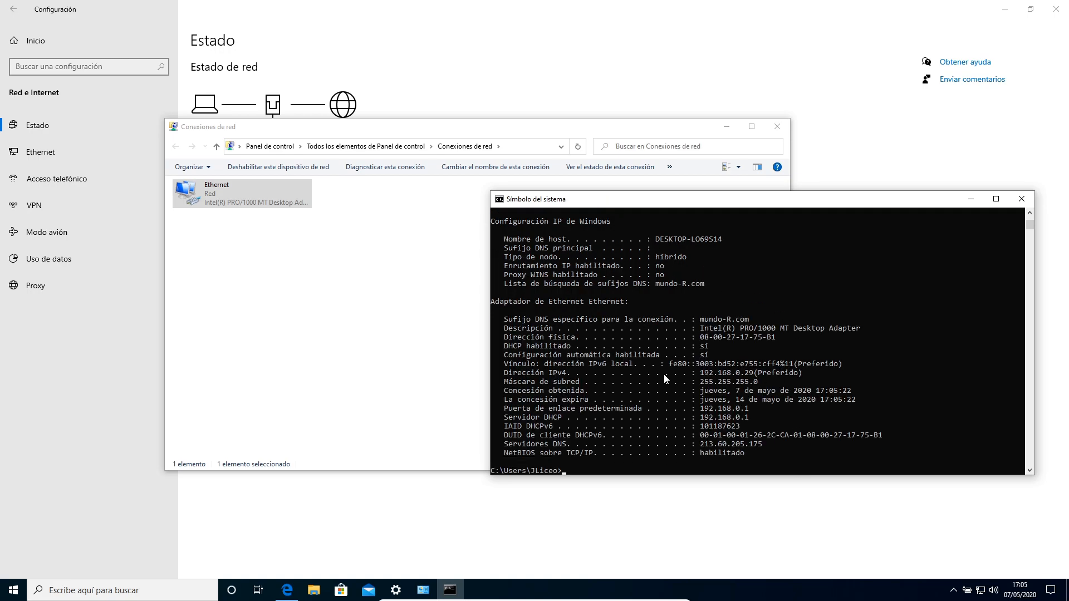